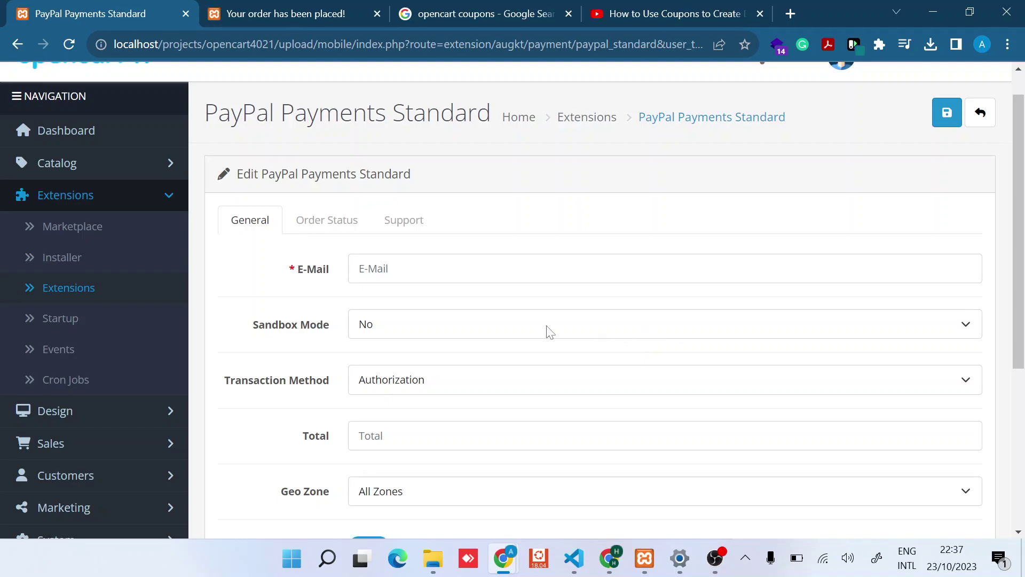
Step: Scroll the current admin page and highlight its title and breadcrumb text
{"action": "scroll", "coordinate": [524, 333], "scroll_direction": "down", "scroll_amount": 1}
{"action": "scroll", "coordinate": [311, 170], "scroll_direction": "up", "scroll_amount": 1}
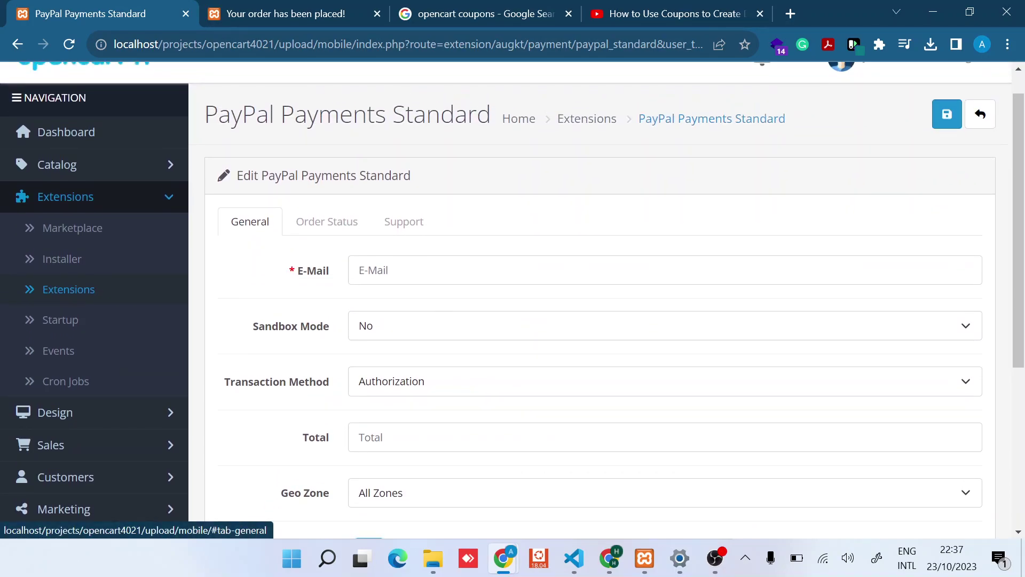
{"action": "left_click_drag", "start_coordinate": [205, 114], "coordinate": [492, 131]}
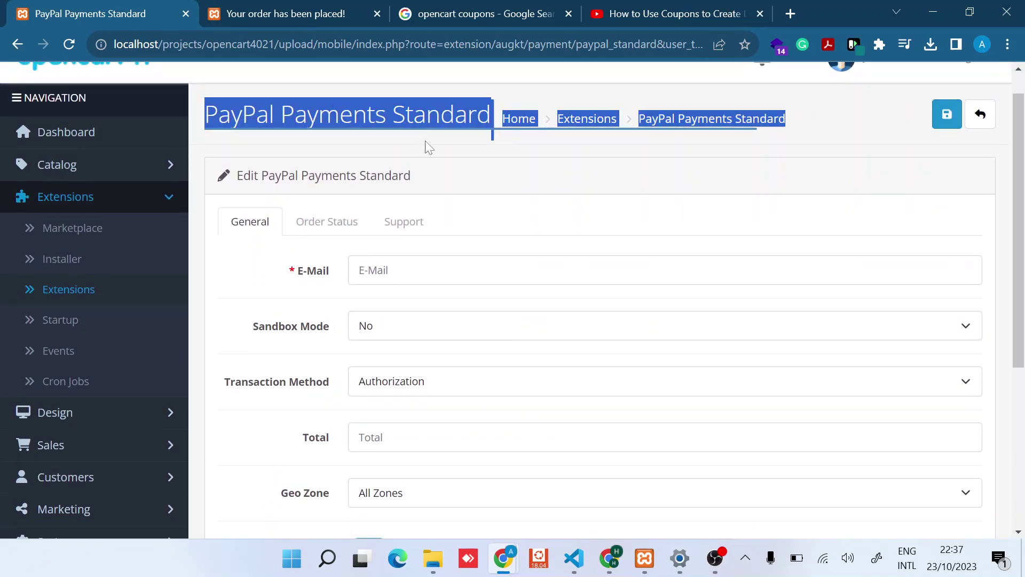
{"action": "left_click", "coordinate": [434, 152]}
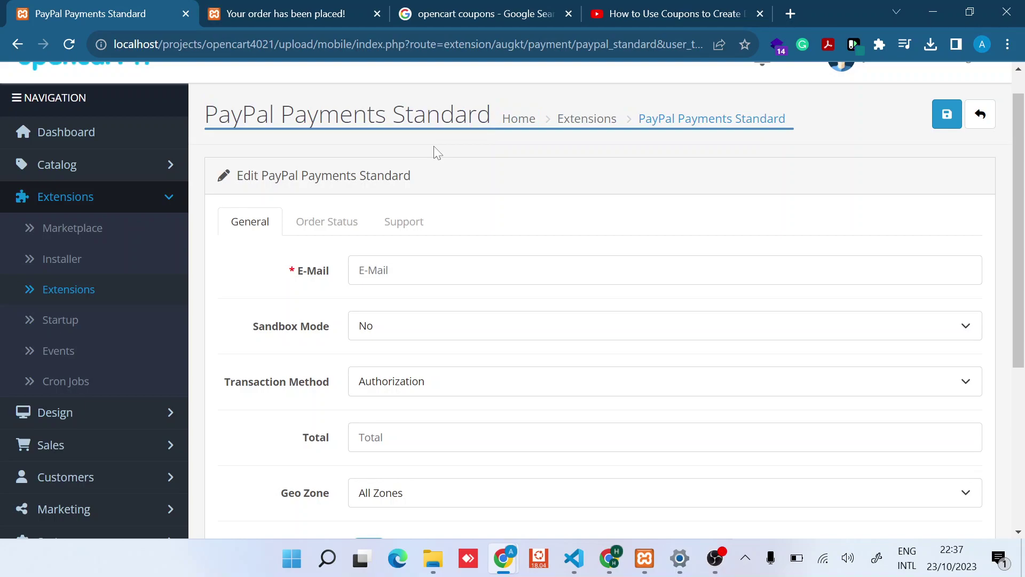
{"action": "scroll", "coordinate": [322, 279], "scroll_direction": "down", "scroll_amount": 3}
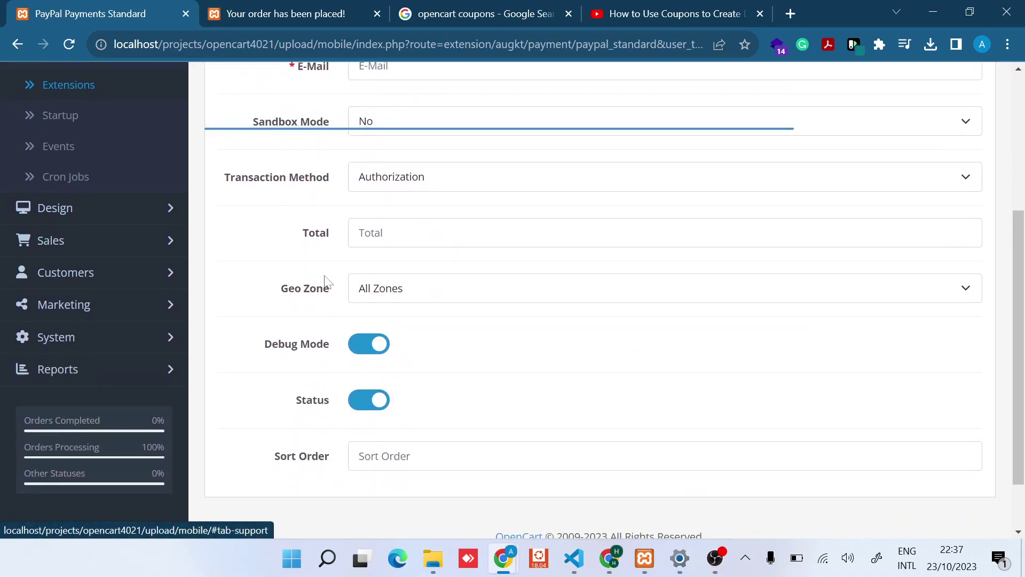
{"action": "scroll", "coordinate": [287, 308], "scroll_direction": "up", "scroll_amount": 2}
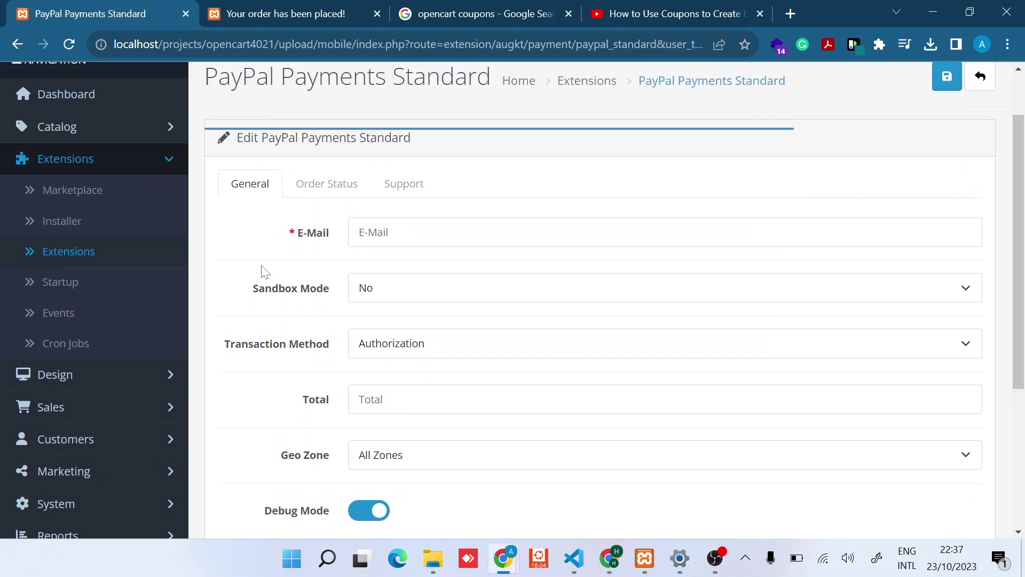
{"action": "scroll", "coordinate": [266, 258], "scroll_direction": "up", "scroll_amount": 1}
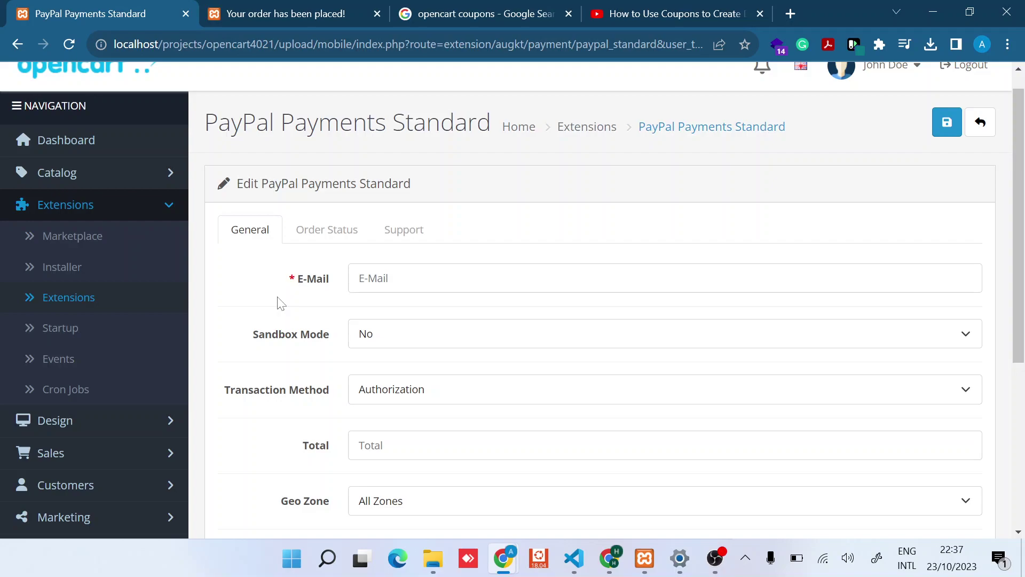
Step: Go to Extensions > Installer and scroll through the seven installed extensions
{"action": "left_click", "coordinate": [116, 282]}
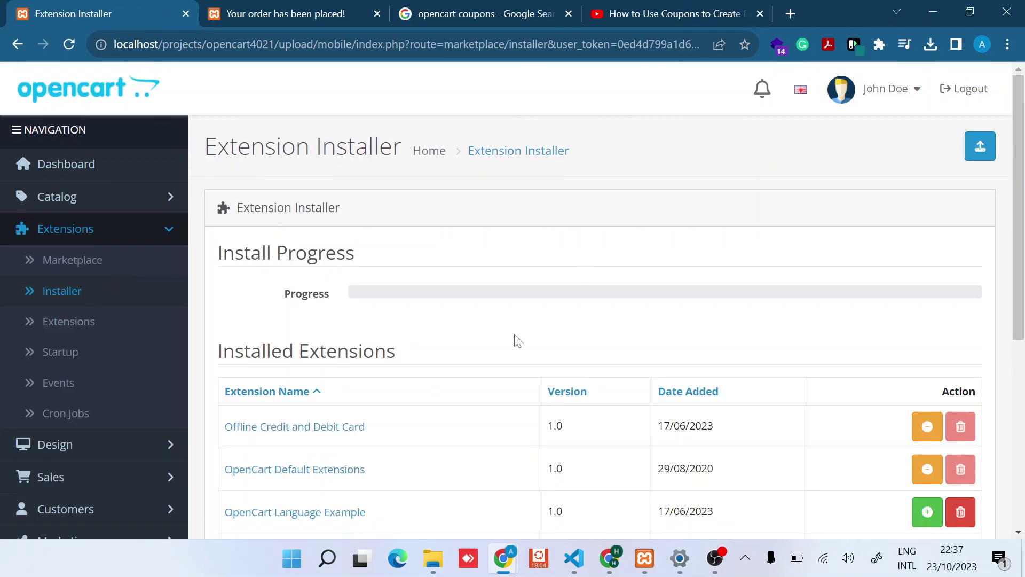
{"action": "scroll", "coordinate": [514, 334], "scroll_direction": "down", "scroll_amount": 3}
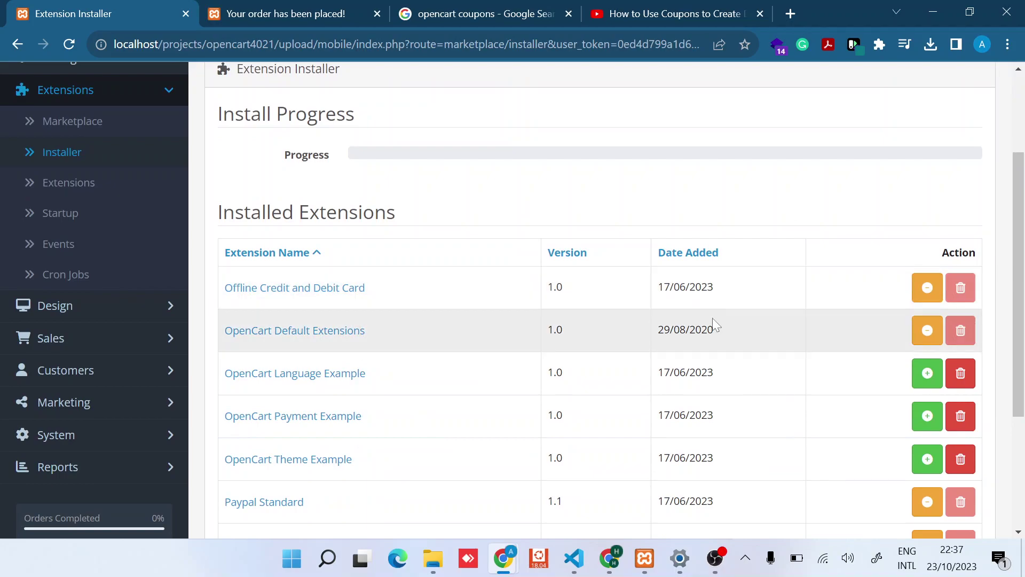
{"action": "scroll", "coordinate": [712, 320], "scroll_direction": "down", "scroll_amount": 2}
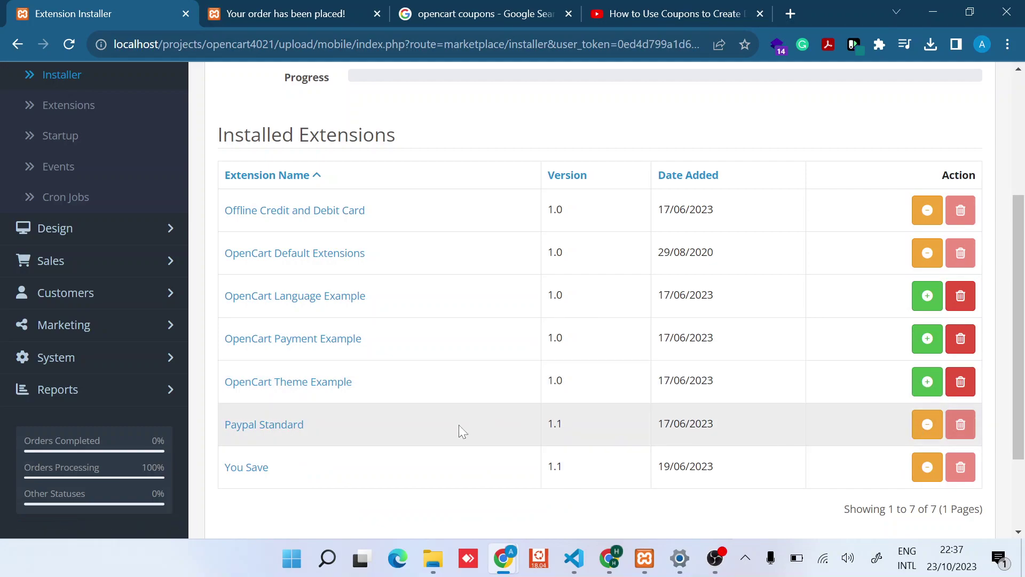
{"action": "scroll", "coordinate": [460, 427], "scroll_direction": "up", "scroll_amount": 2}
{"action": "scroll", "coordinate": [460, 430], "scroll_direction": "up", "scroll_amount": 2}
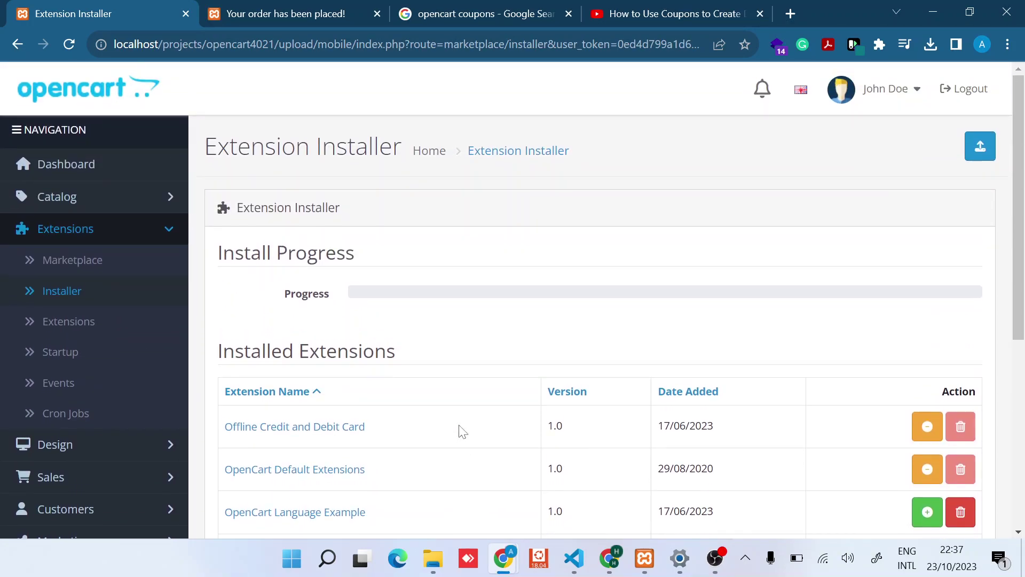
Step: Filter the Extensions list to Payments and open PayPal Payments Standard, then return
{"action": "left_click", "coordinate": [100, 337]}
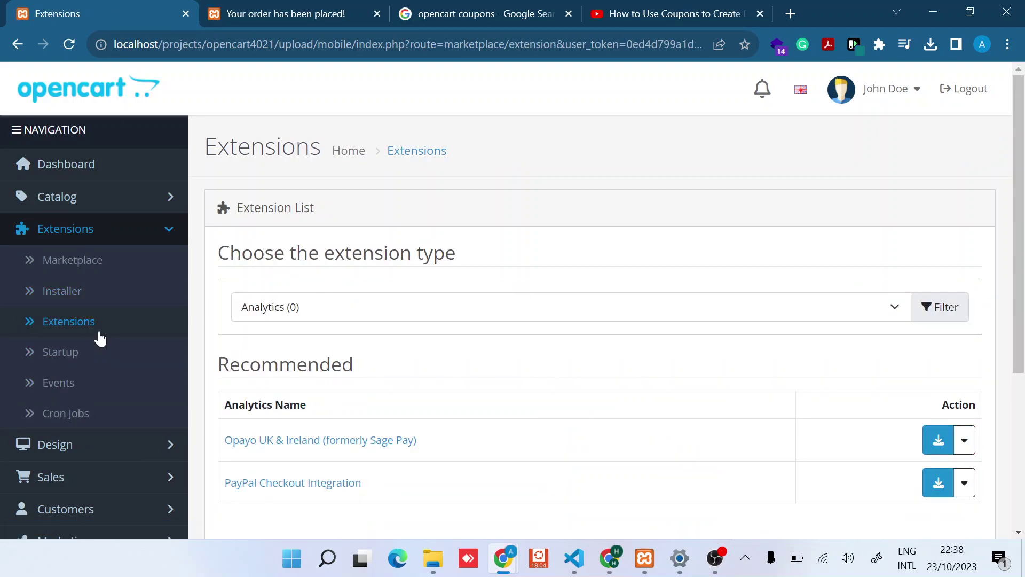
{"action": "scroll", "coordinate": [403, 399], "scroll_direction": "down", "scroll_amount": 2}
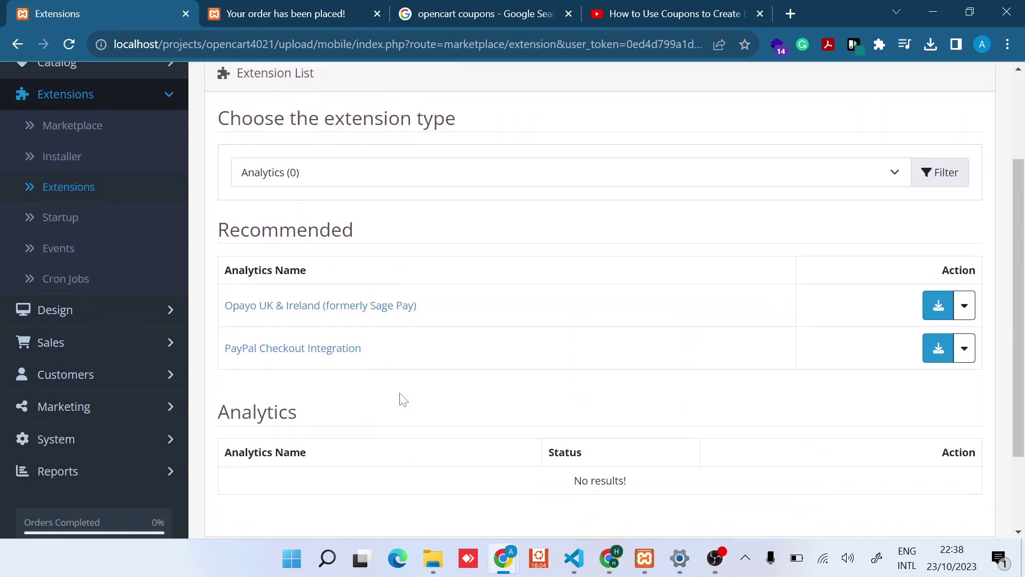
{"action": "left_click", "coordinate": [324, 184]}
{"action": "left_click", "coordinate": [320, 330]}
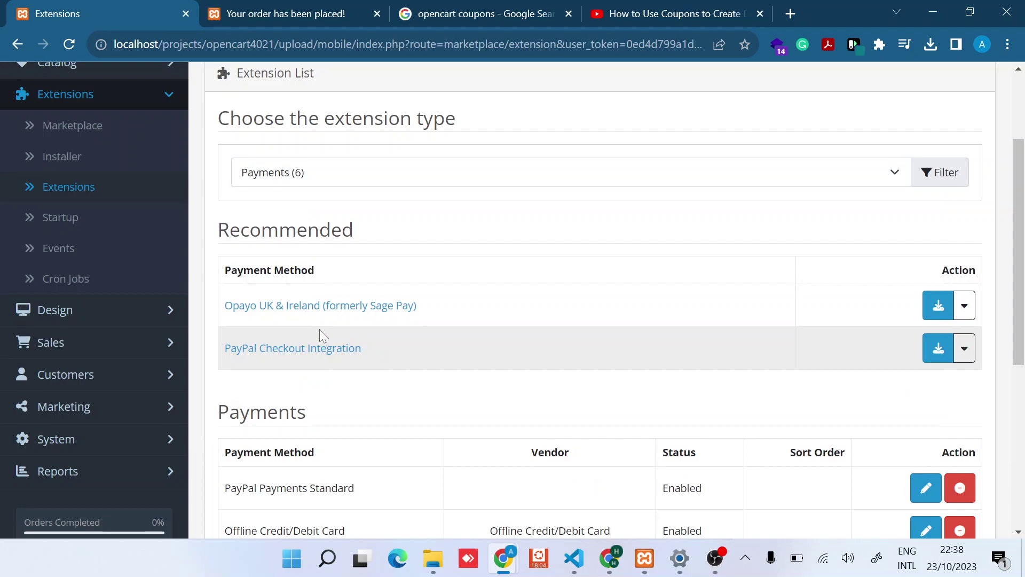
{"action": "scroll", "coordinate": [405, 207], "scroll_direction": "down", "scroll_amount": 3}
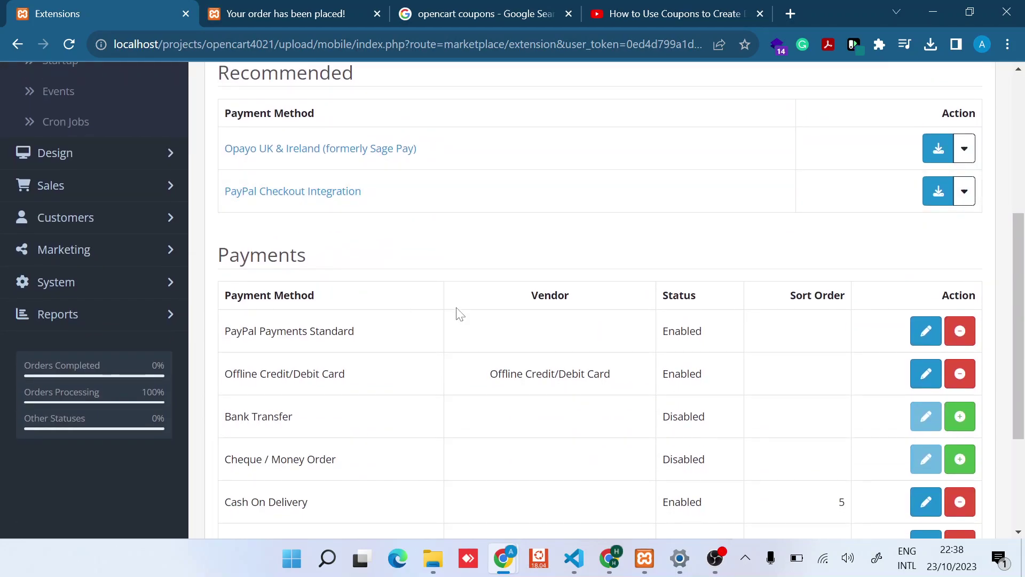
{"action": "triple_click", "coordinate": [288, 331]}
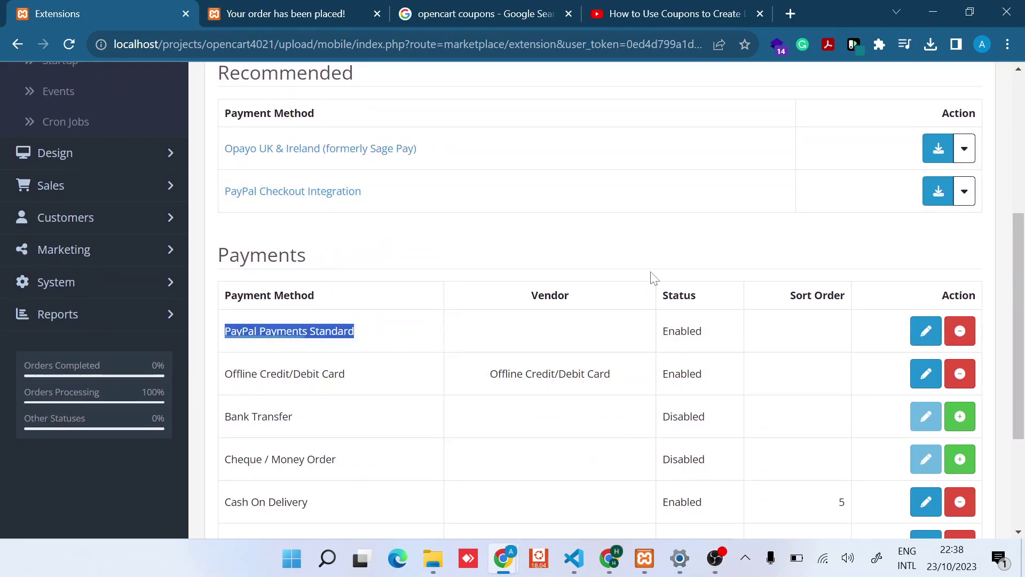
{"action": "left_click", "coordinate": [927, 331]}
{"action": "left_click", "coordinate": [17, 44]}
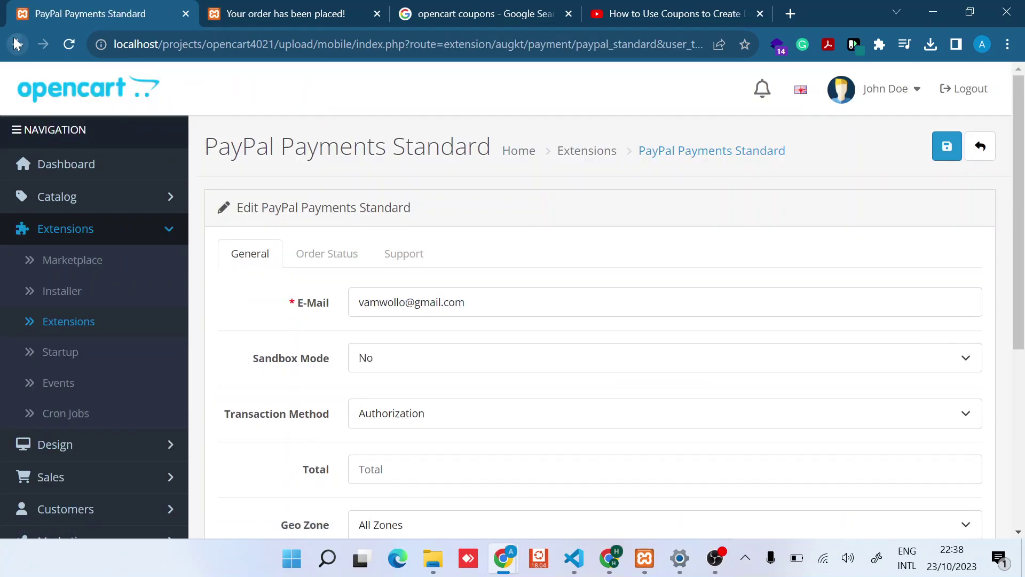
Step: Reload the Extensions page and show the Payments (6) list again
{"action": "scroll", "coordinate": [858, 295], "scroll_direction": "up", "scroll_amount": 2}
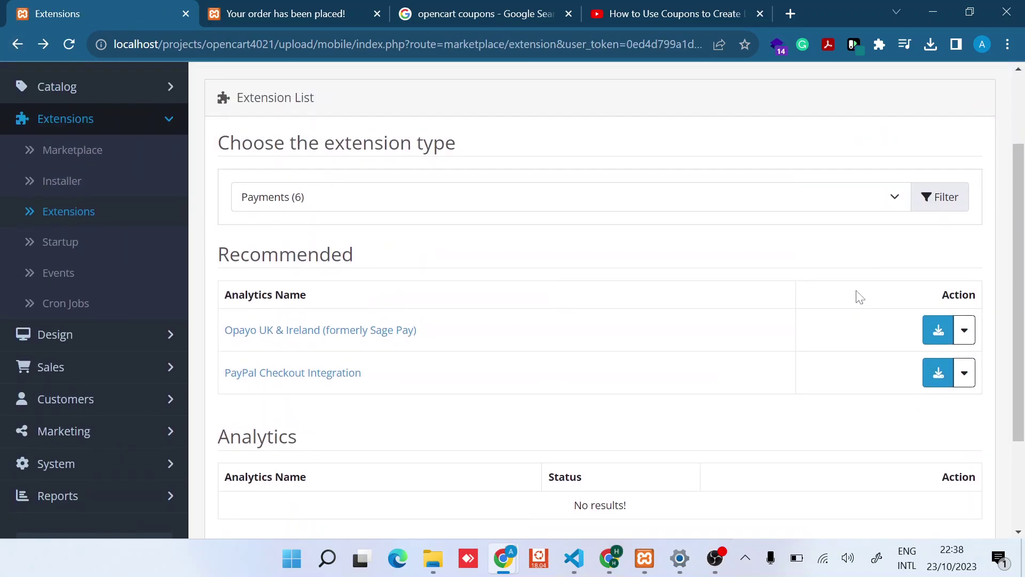
{"action": "left_click", "coordinate": [508, 201]}
{"action": "left_click", "coordinate": [885, 193]}
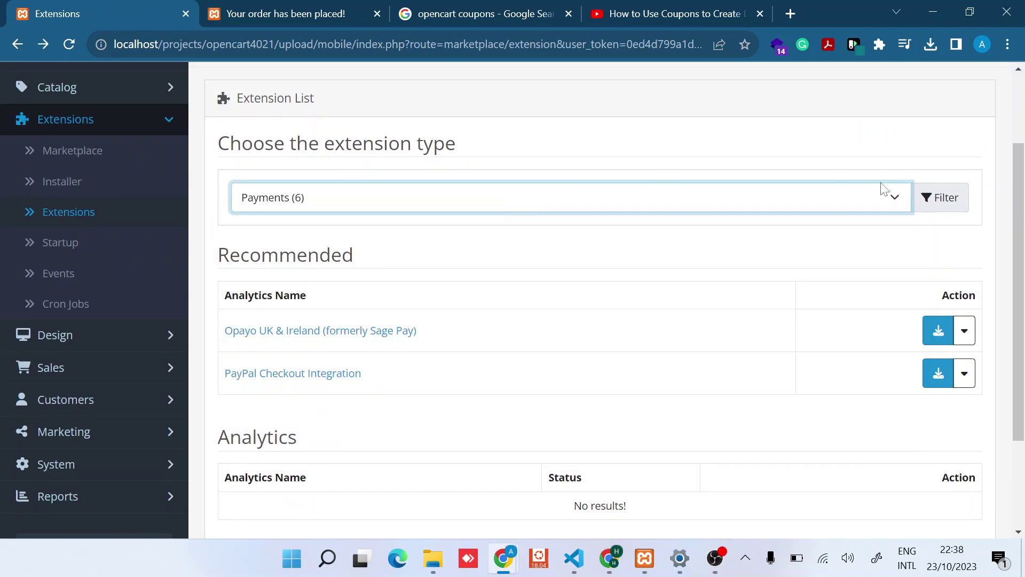
{"action": "scroll", "coordinate": [646, 351], "scroll_direction": "down", "scroll_amount": 3}
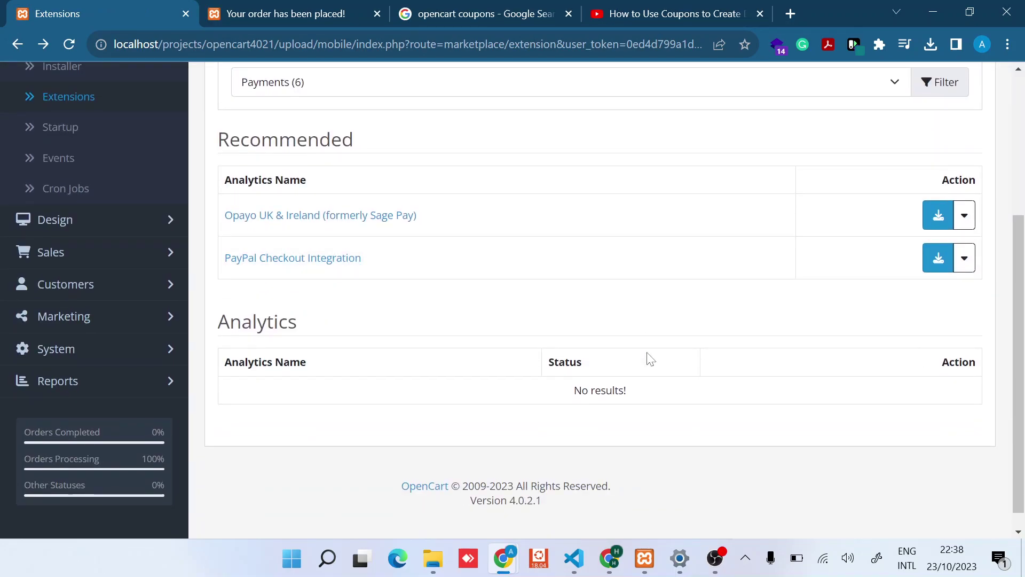
{"action": "double_click", "coordinate": [344, 44]}
{"action": "key", "text": "Return"}
{"action": "scroll", "coordinate": [432, 236], "scroll_direction": "up", "scroll_amount": 3}
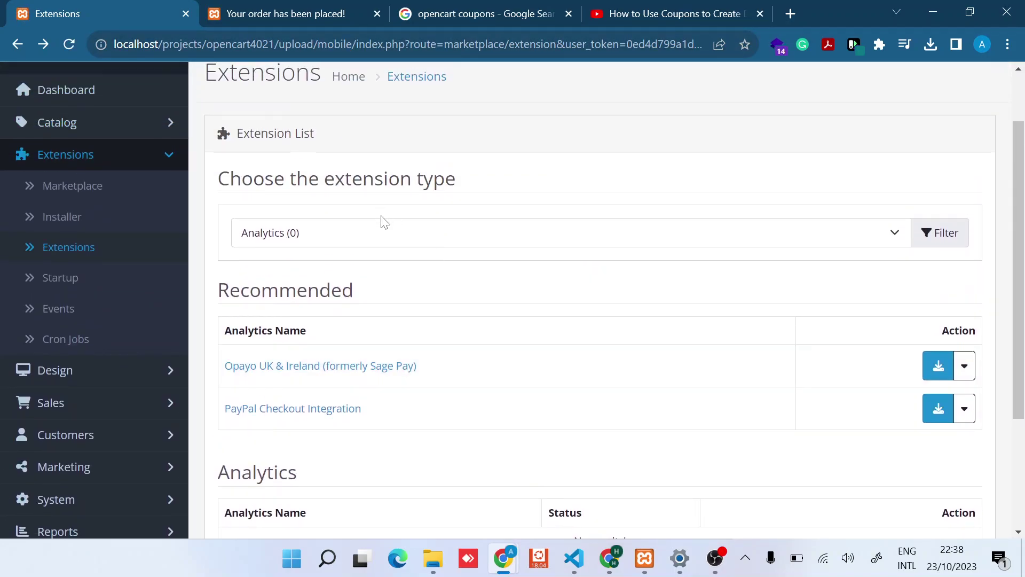
{"action": "left_click", "coordinate": [380, 232]}
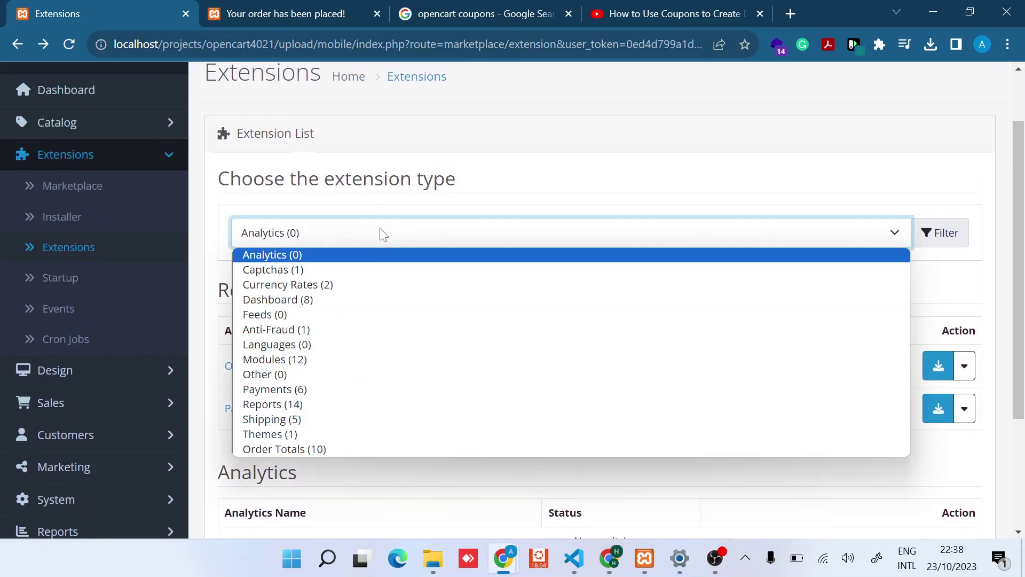
{"action": "left_click", "coordinate": [307, 394]}
{"action": "scroll", "coordinate": [439, 271], "scroll_direction": "down", "scroll_amount": 4}
{"action": "scroll", "coordinate": [439, 270], "scroll_direction": "down", "scroll_amount": 1}
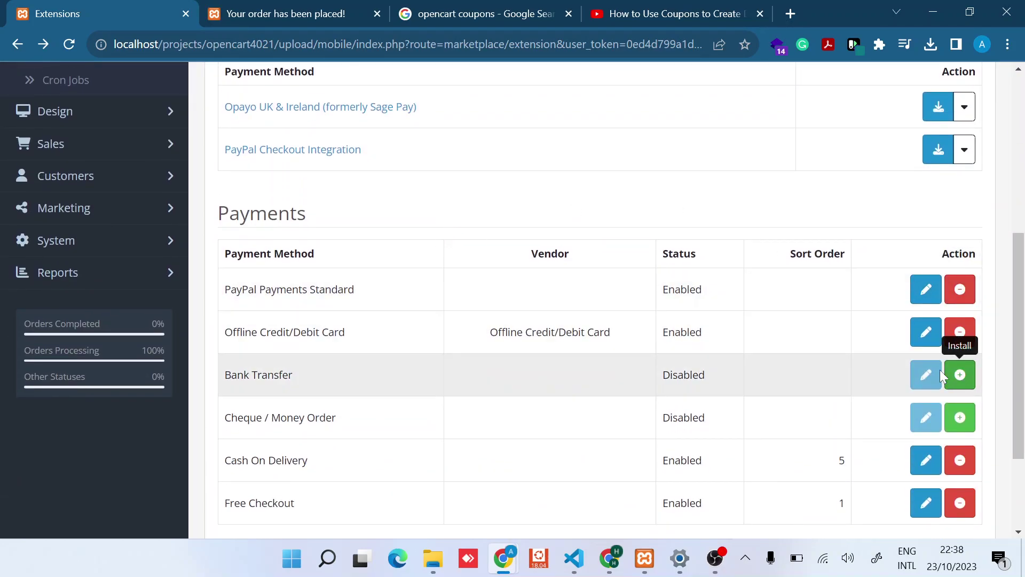
Step: Open PayPal Payments Standard settings and refill the PayPal e-mail with the saved address
{"action": "left_click", "coordinate": [924, 296]}
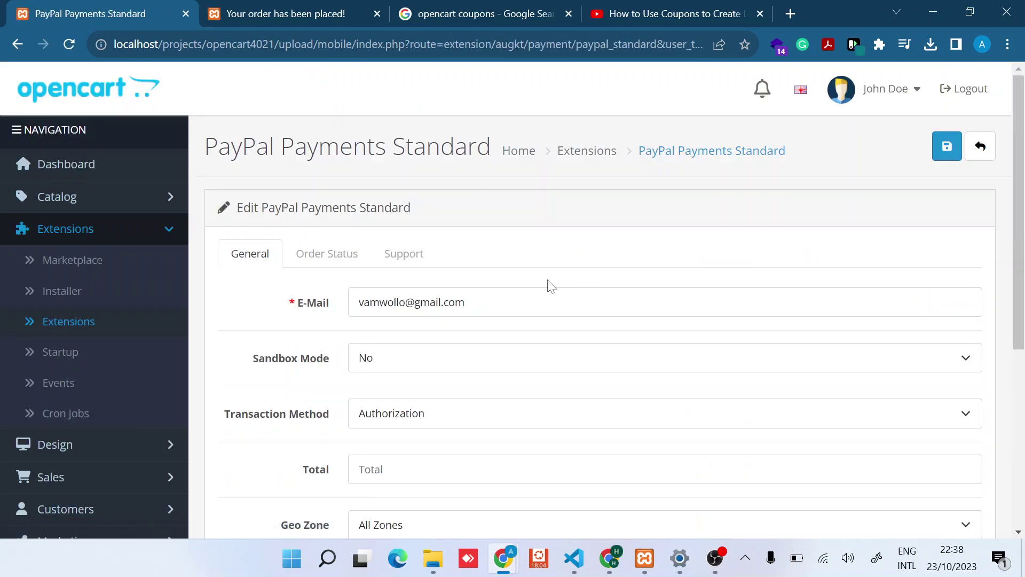
{"action": "double_click", "coordinate": [409, 303]}
{"action": "key", "text": "ctrl+a"}
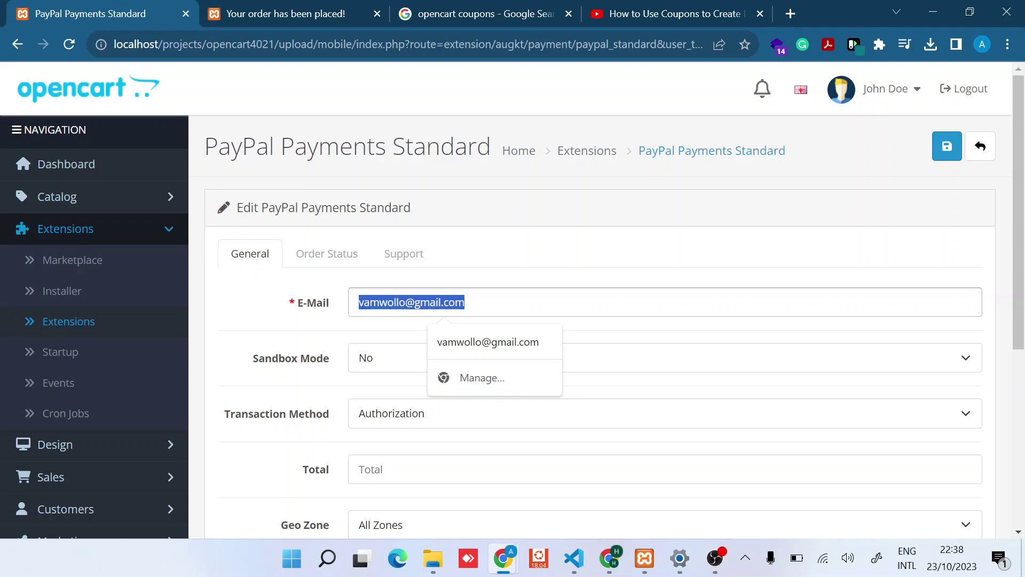
{"action": "key", "text": "BackSpace"}
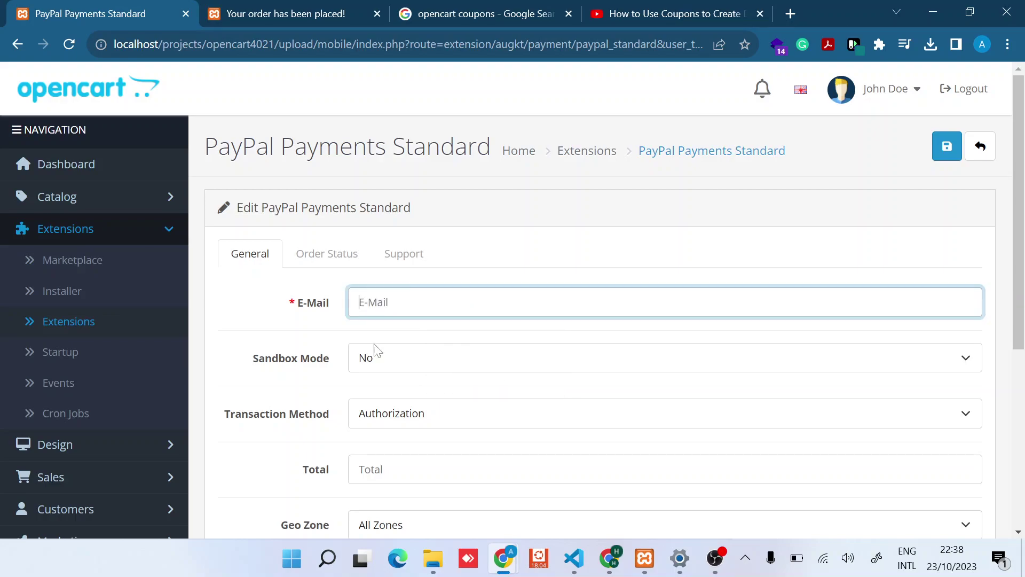
{"action": "left_click", "coordinate": [374, 313]}
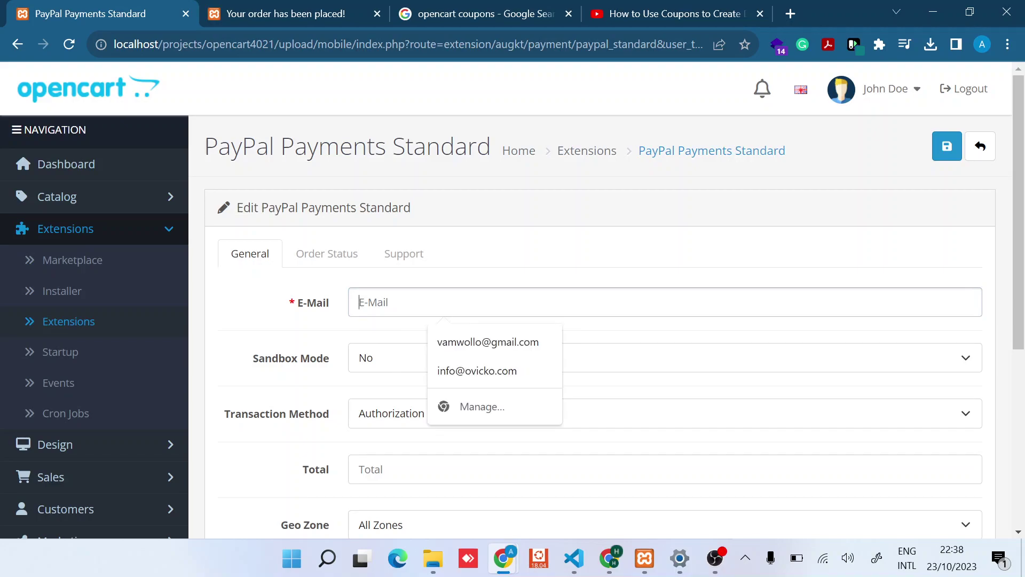
{"action": "left_click", "coordinate": [490, 344]}
{"action": "scroll", "coordinate": [303, 339], "scroll_direction": "down", "scroll_amount": 2}
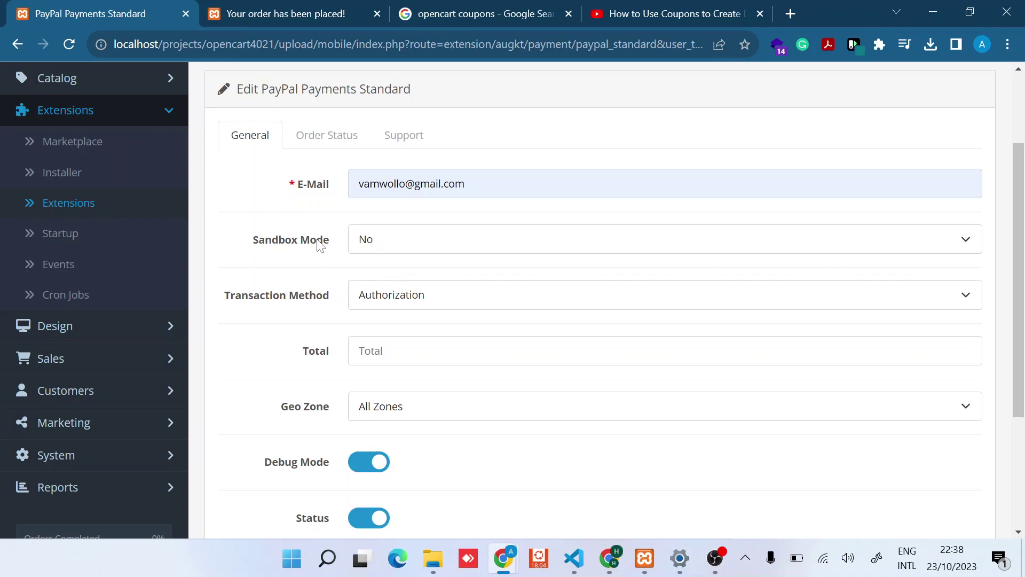
Step: Set Sandbox Mode to Yes and keep Authorization as the transaction method
{"action": "left_click", "coordinate": [403, 243]}
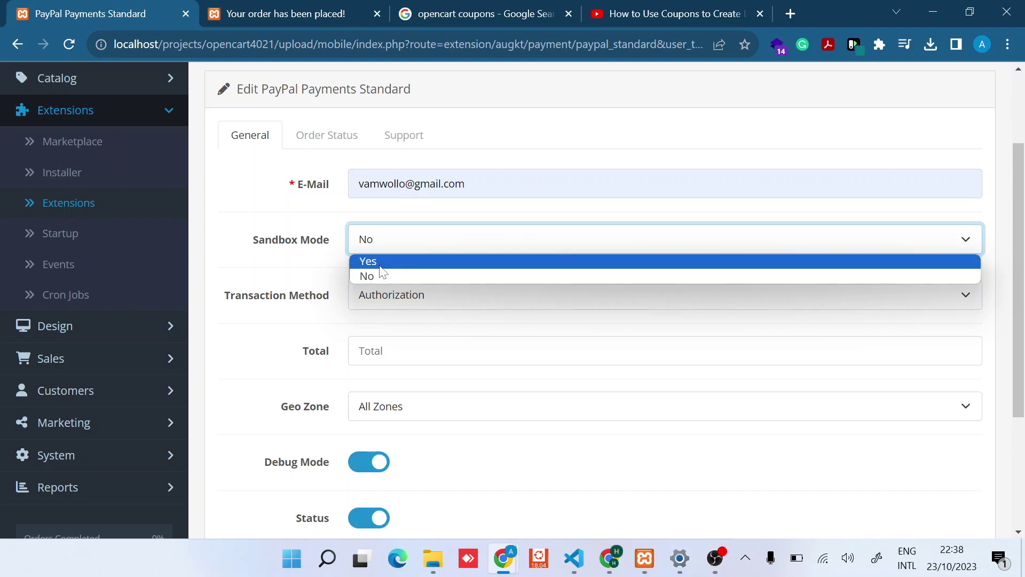
{"action": "left_click", "coordinate": [380, 266]}
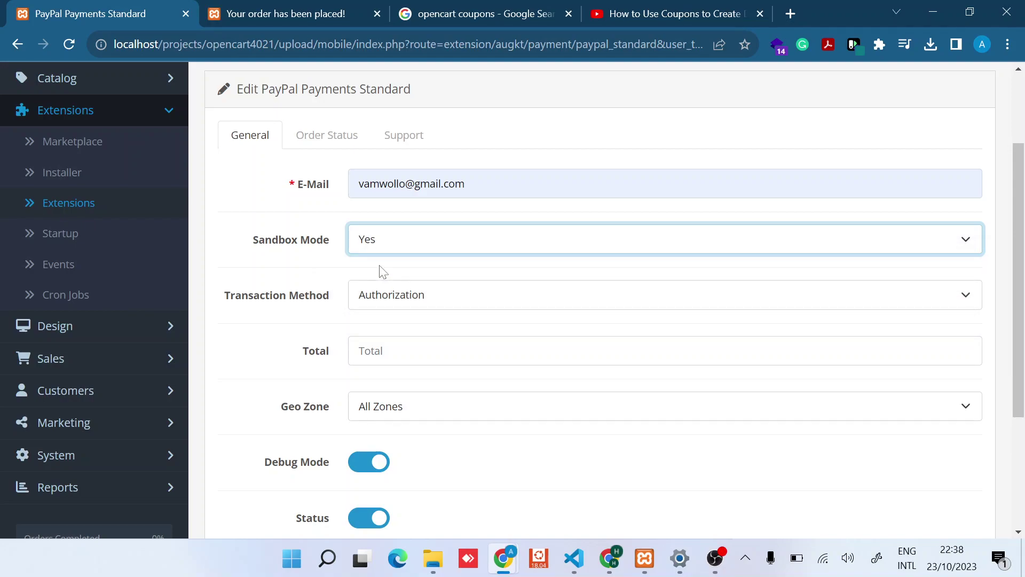
{"action": "left_click", "coordinate": [373, 308]}
{"action": "left_click", "coordinate": [324, 296]}
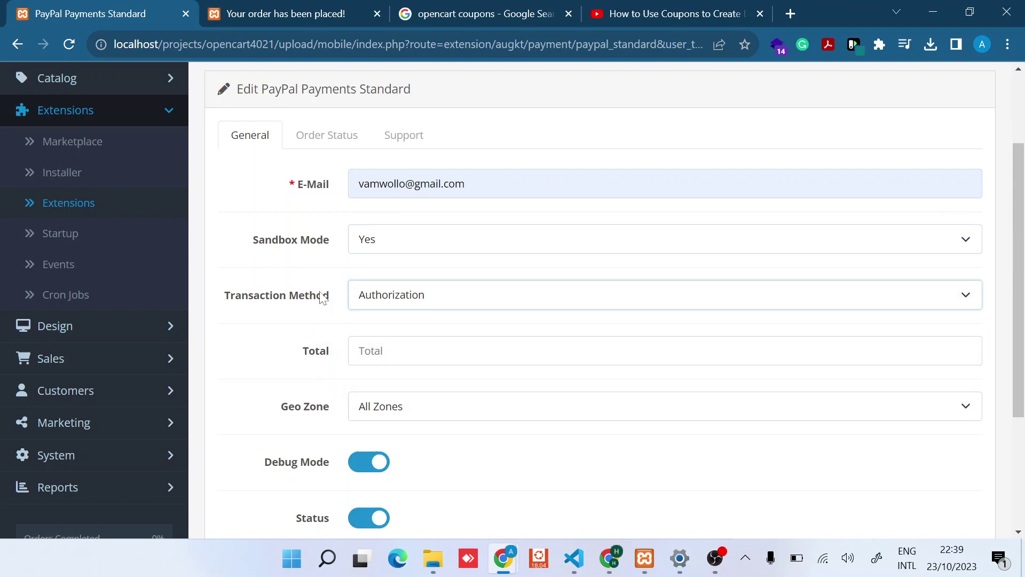
Step: Enter 100 in the Total field
{"action": "left_click", "coordinate": [298, 348]}
{"action": "scroll", "coordinate": [298, 347], "scroll_direction": "down", "scroll_amount": 2}
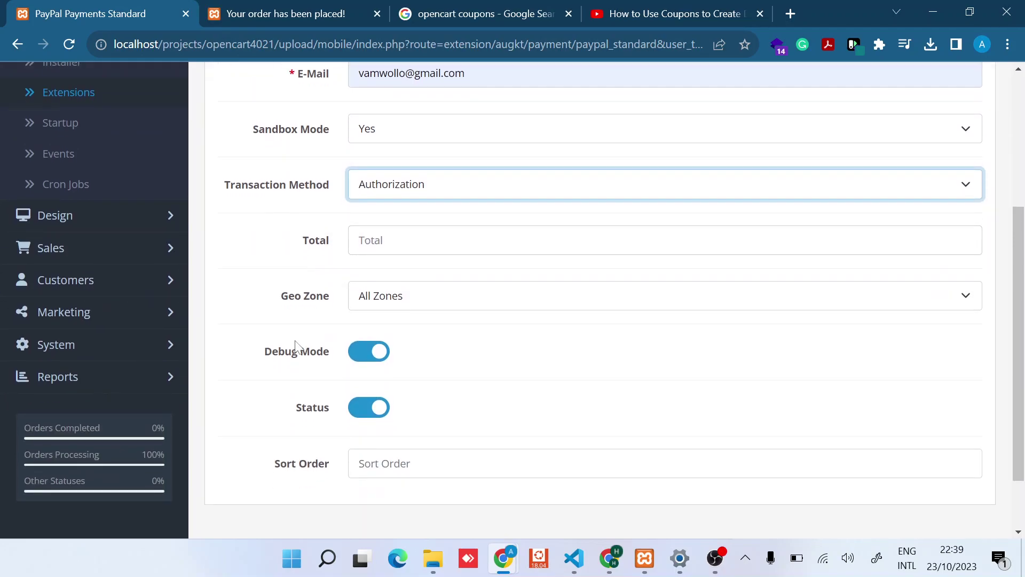
{"action": "left_click", "coordinate": [359, 241]}
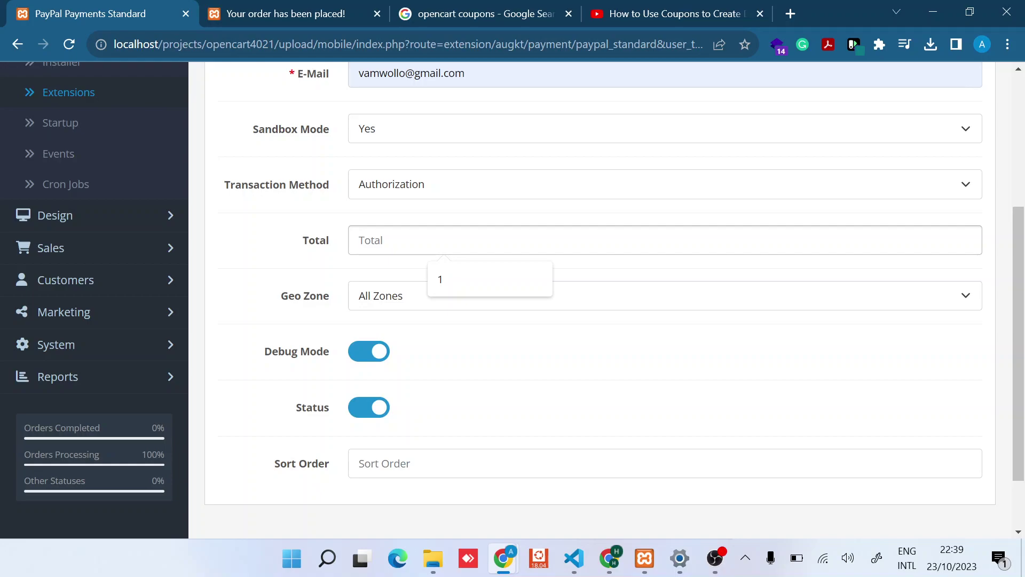
{"action": "type", "text": "100"}
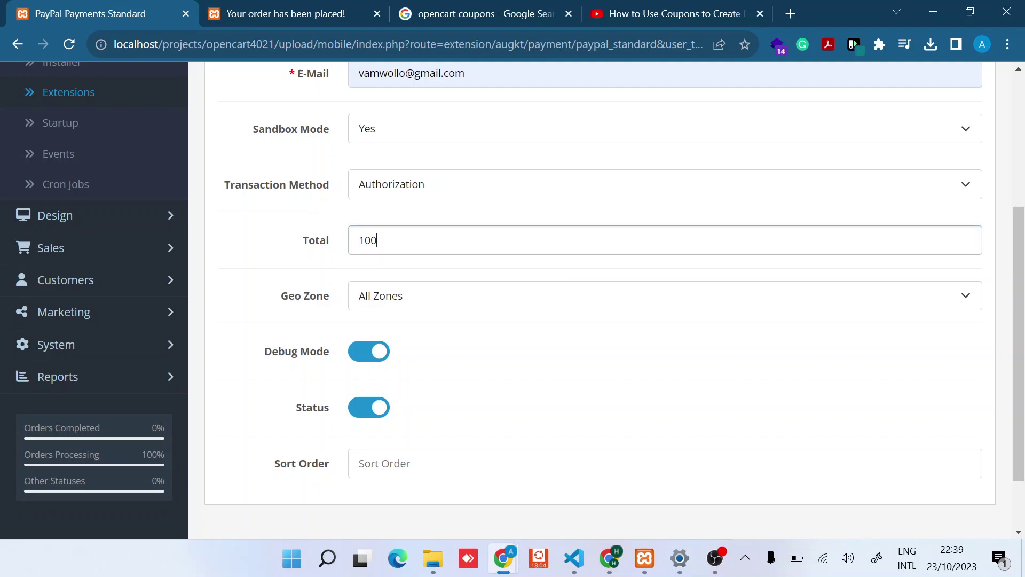
{"action": "scroll", "coordinate": [588, 299], "scroll_direction": "up", "scroll_amount": 2}
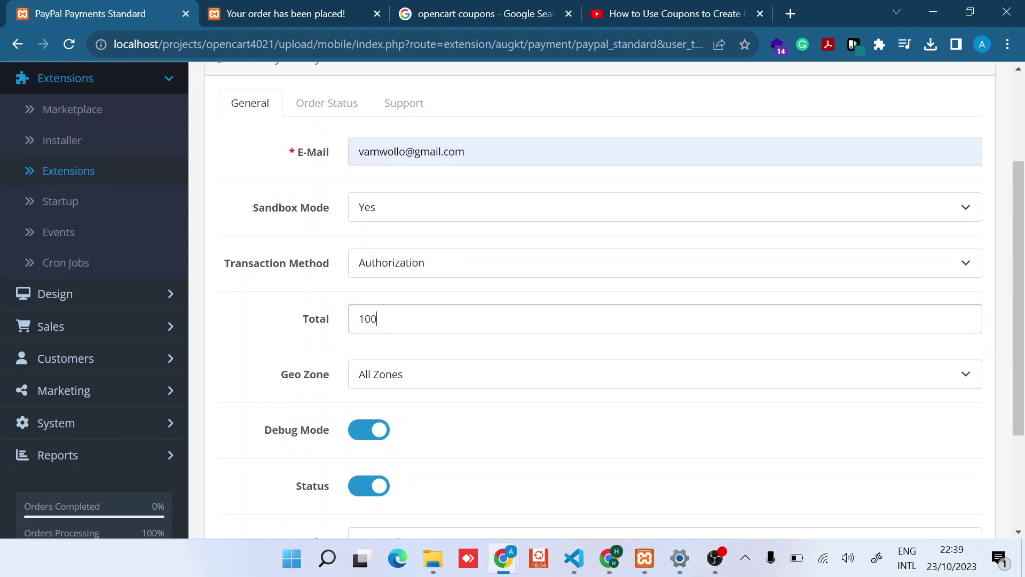
{"action": "double_click", "coordinate": [367, 319]}
Step: Keep Geo Zone as All Zones after checking the Localisation menu's Geo Zones
{"action": "scroll", "coordinate": [380, 227], "scroll_direction": "down", "scroll_amount": 4}
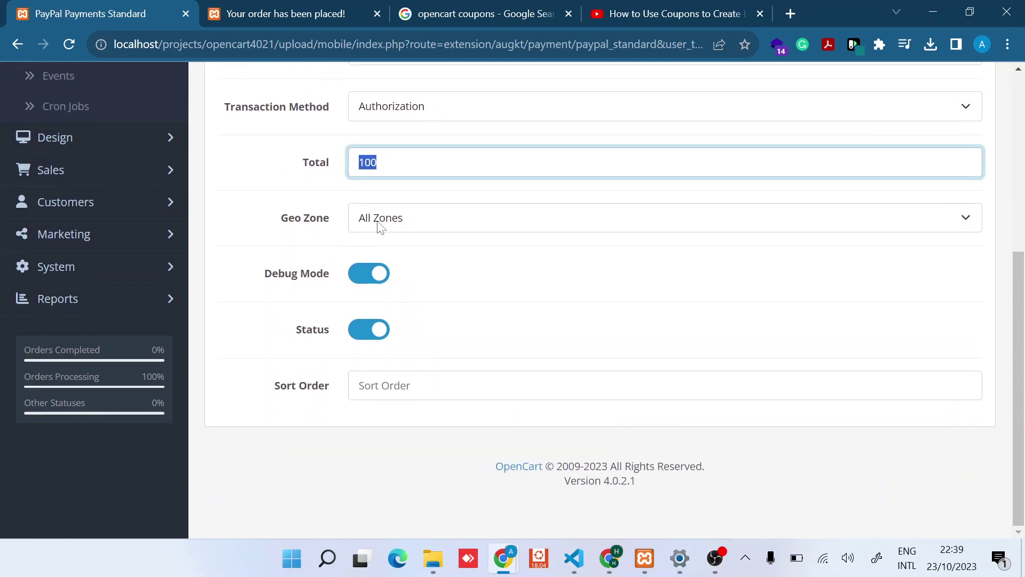
{"action": "left_click", "coordinate": [381, 226]}
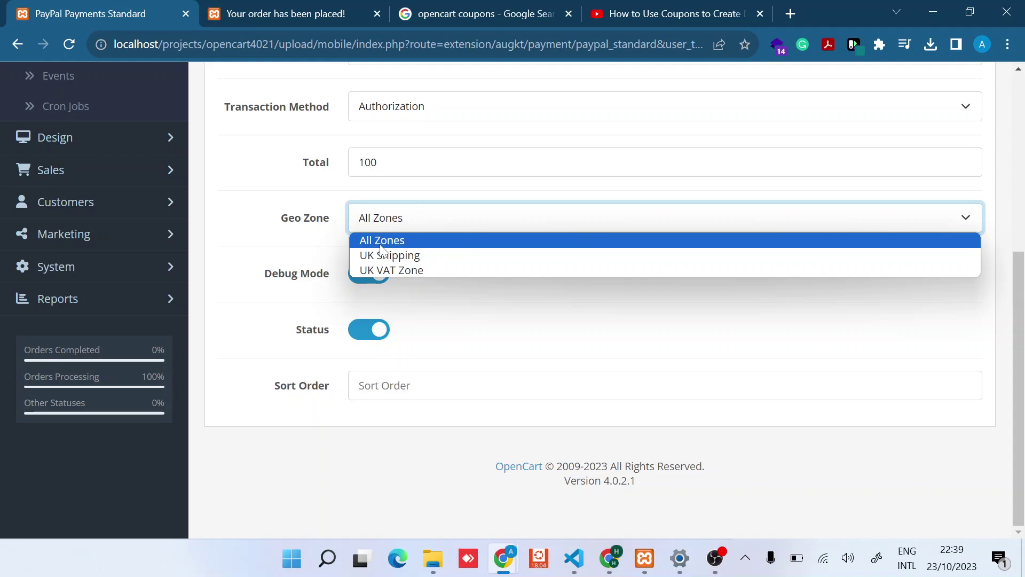
{"action": "left_click", "coordinate": [393, 225]}
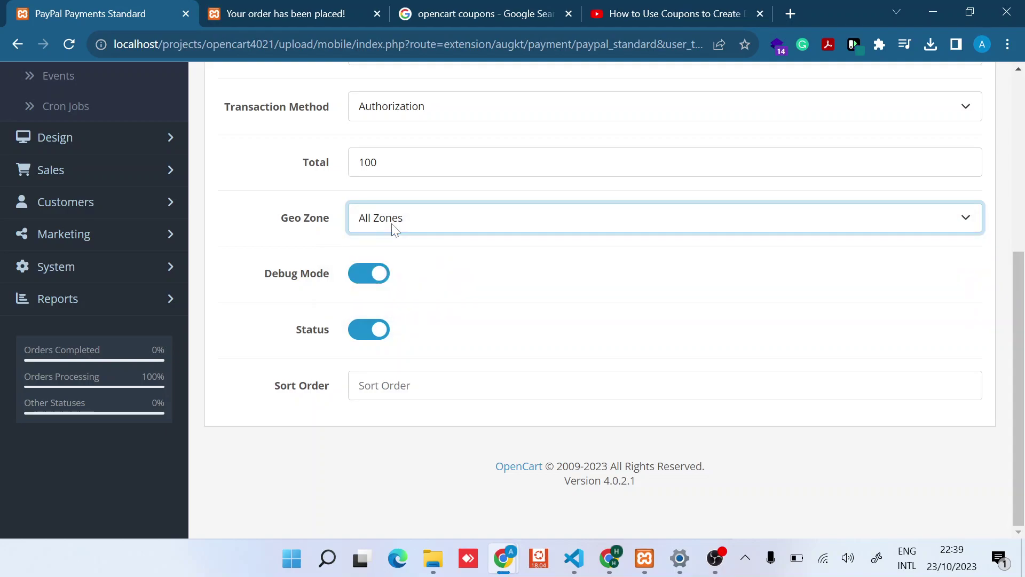
{"action": "left_click", "coordinate": [131, 278]}
{"action": "left_click", "coordinate": [153, 363]}
{"action": "scroll", "coordinate": [155, 369], "scroll_direction": "down", "scroll_amount": 2}
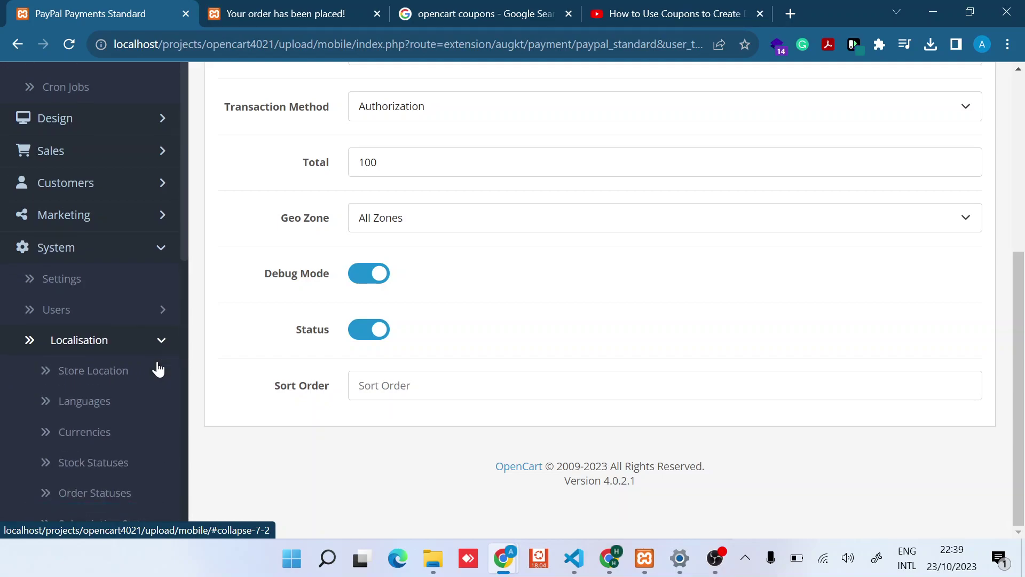
{"action": "scroll", "coordinate": [120, 454], "scroll_direction": "down", "scroll_amount": 3}
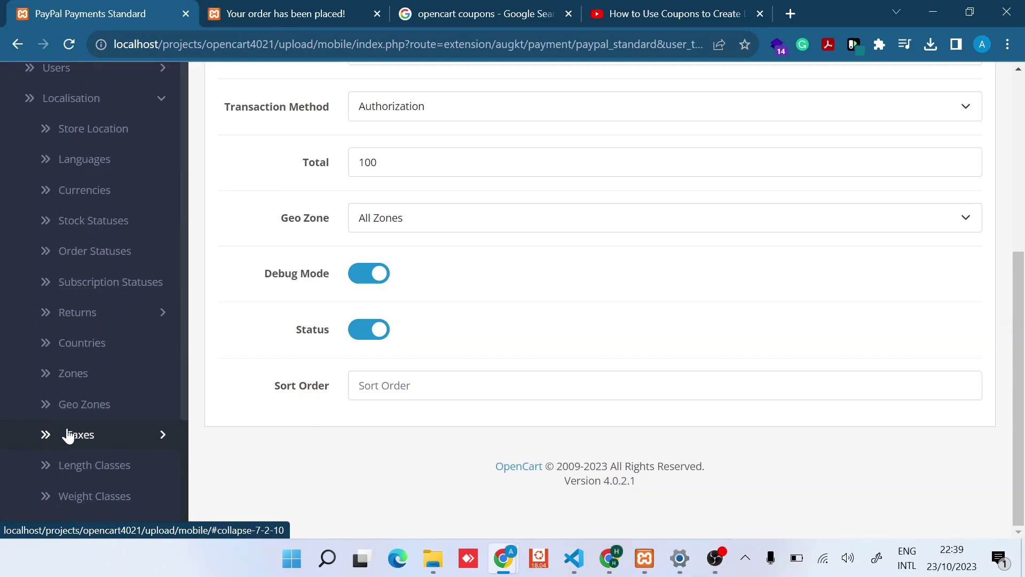
{"action": "left_click", "coordinate": [381, 227]}
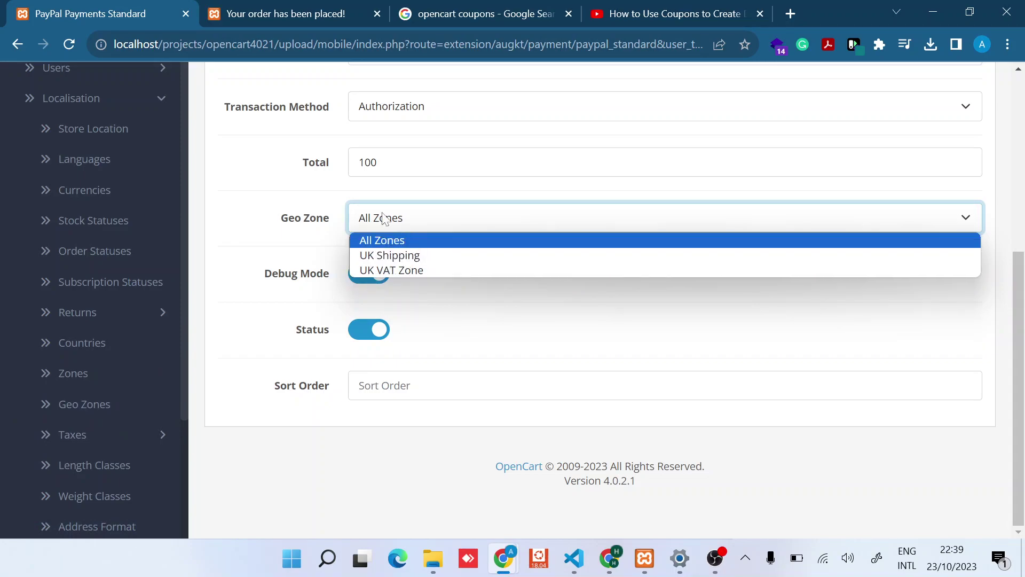
{"action": "left_click", "coordinate": [381, 220]}
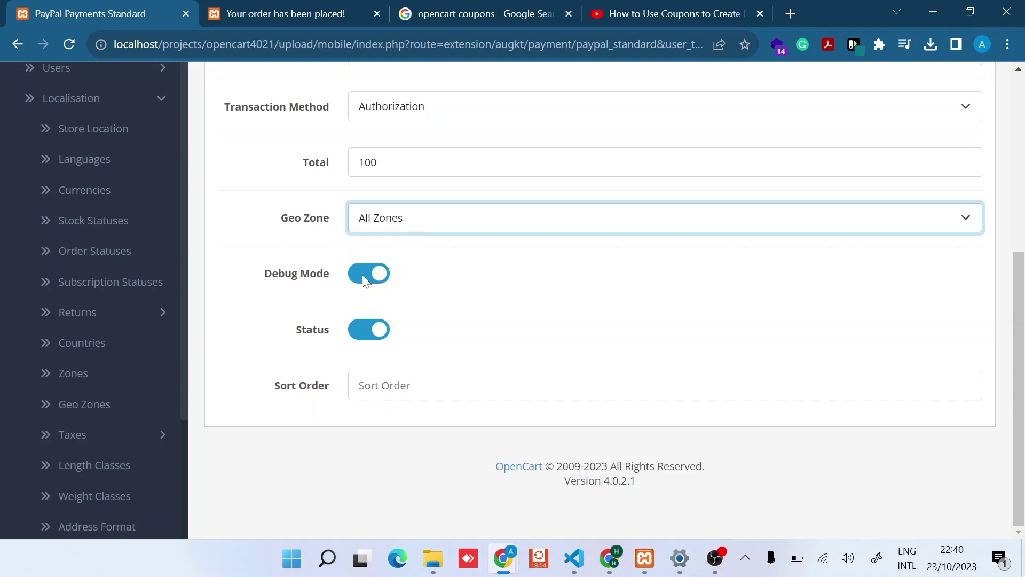
{"action": "scroll", "coordinate": [362, 275], "scroll_direction": "up", "scroll_amount": 4}
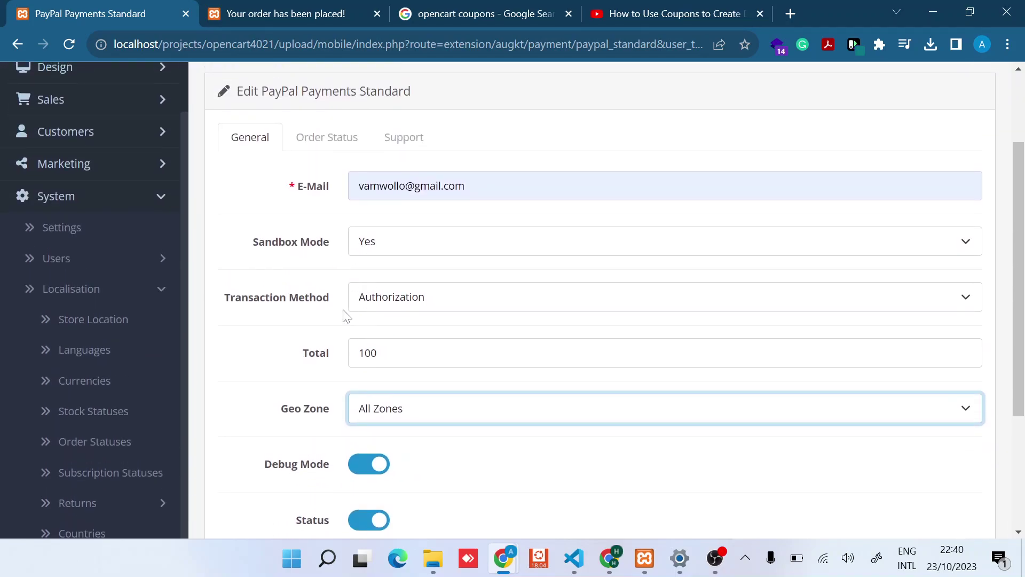
{"action": "scroll", "coordinate": [342, 316], "scroll_direction": "down", "scroll_amount": 2}
{"action": "scroll", "coordinate": [344, 316], "scroll_direction": "down", "scroll_amount": 2}
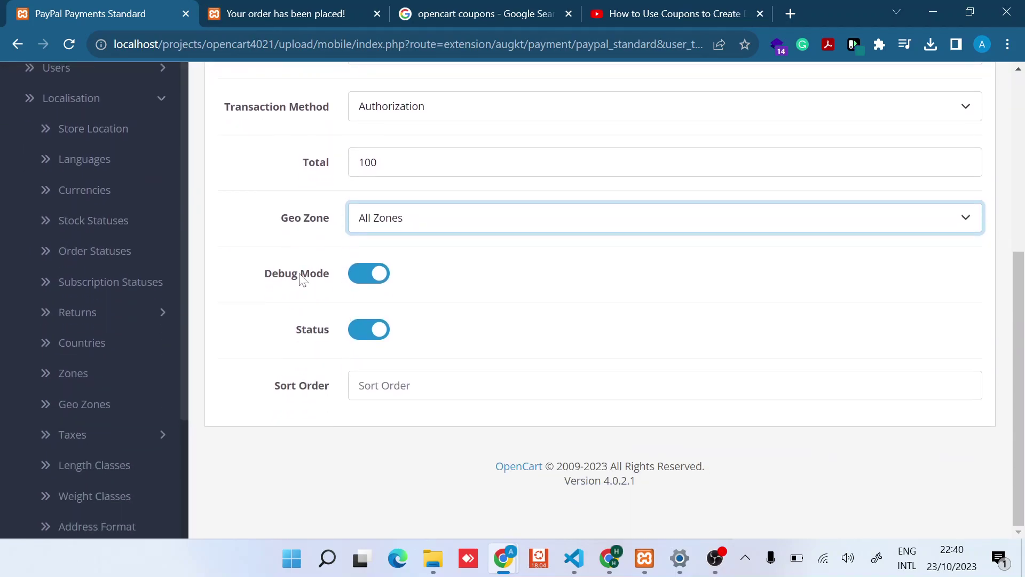
Step: Set Sort Order to 1 and save the PayPal settings
{"action": "mouse_move", "coordinate": [303, 279]}
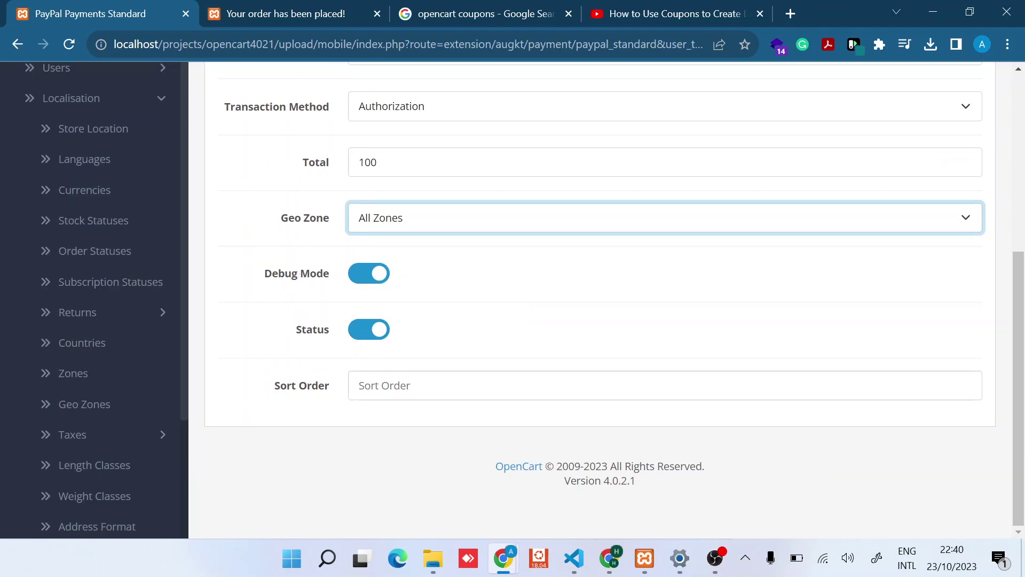
{"action": "left_click", "coordinate": [395, 385]}
{"action": "type", "text": "1"}
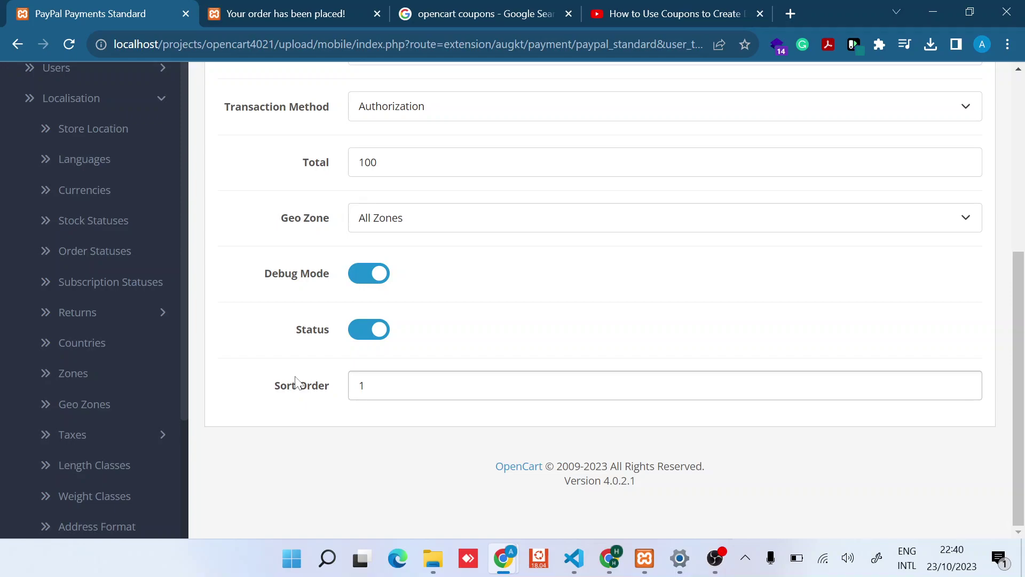
{"action": "scroll", "coordinate": [295, 381], "scroll_direction": "up", "scroll_amount": 5}
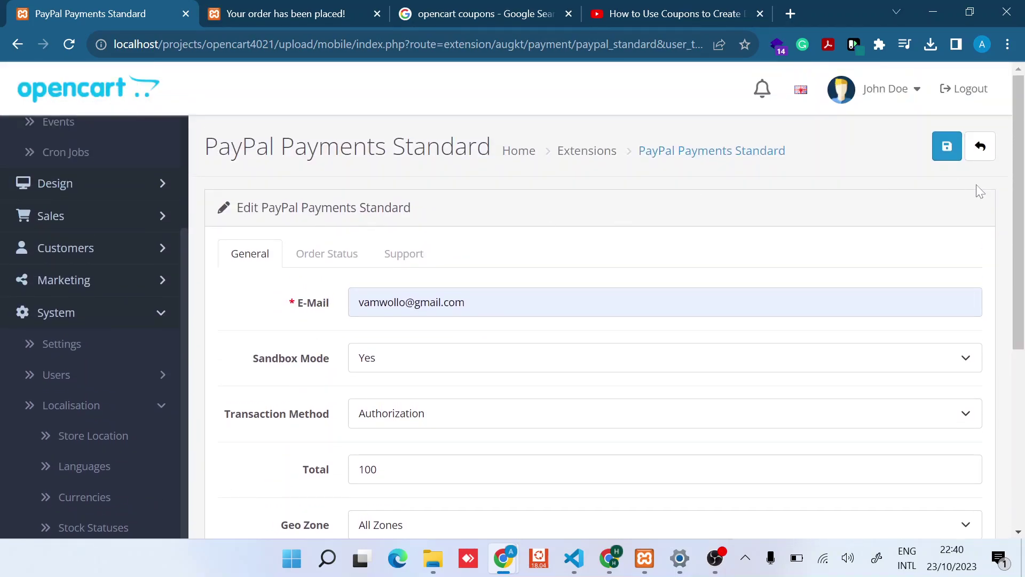
{"action": "left_click", "coordinate": [947, 150]}
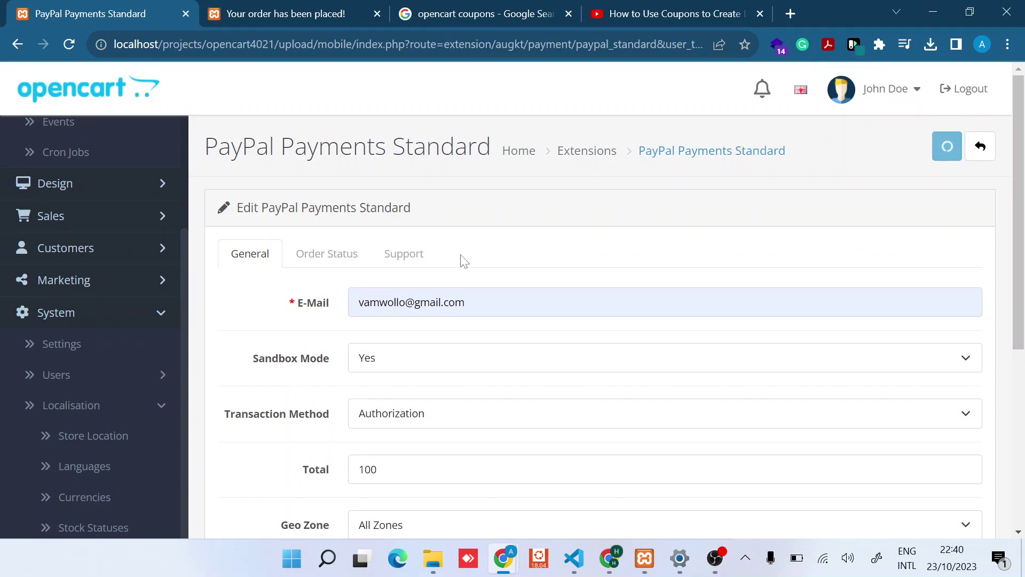
Step: Show the Order Status mappings, highlighting the Canceled Reversal and Completed statuses
{"action": "left_click", "coordinate": [327, 264]}
{"action": "scroll", "coordinate": [329, 269], "scroll_direction": "down", "scroll_amount": 1}
{"action": "scroll", "coordinate": [328, 266], "scroll_direction": "down", "scroll_amount": 2}
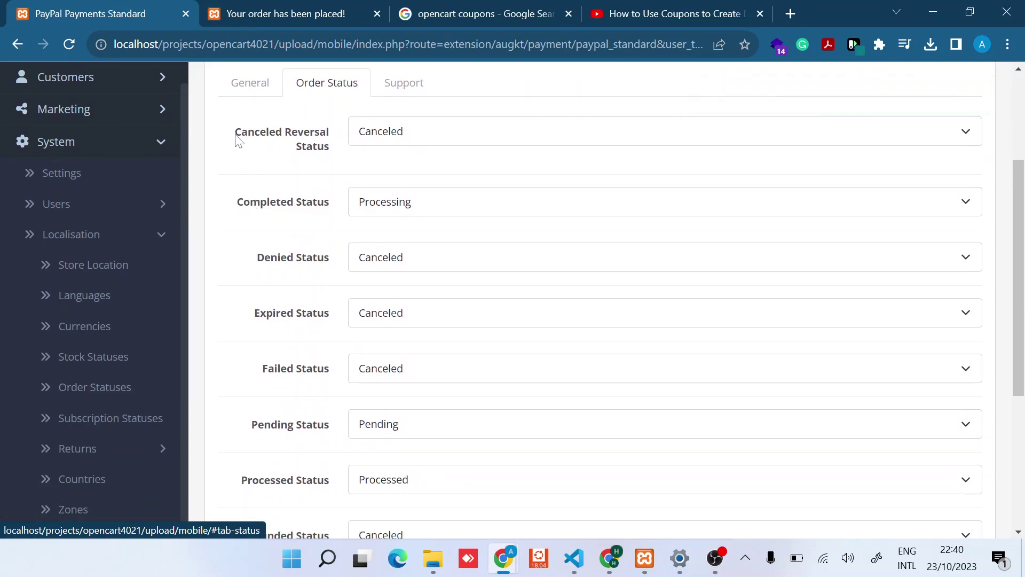
{"action": "left_click_drag", "start_coordinate": [236, 138], "coordinate": [268, 234]}
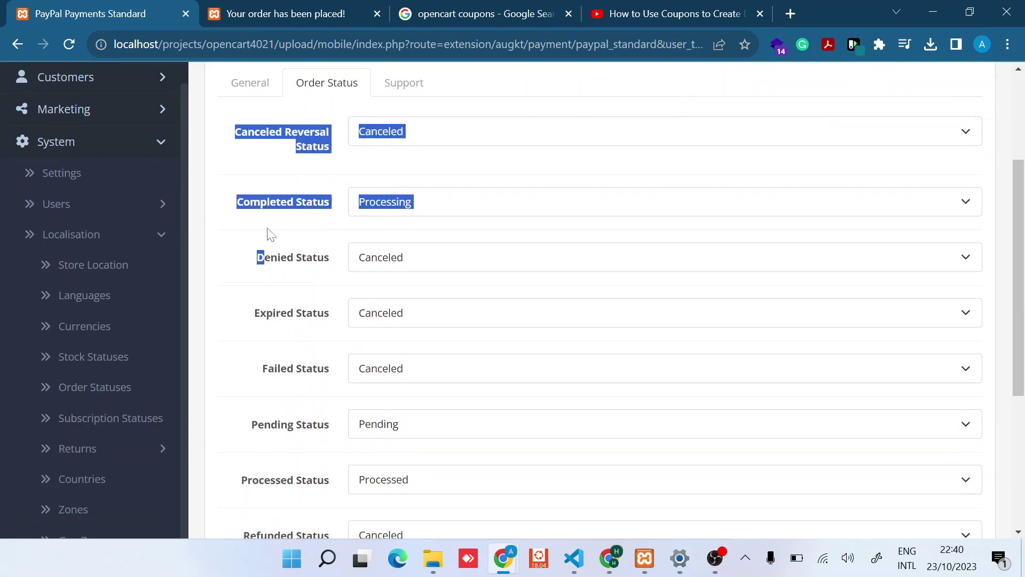
{"action": "left_click", "coordinate": [271, 235]}
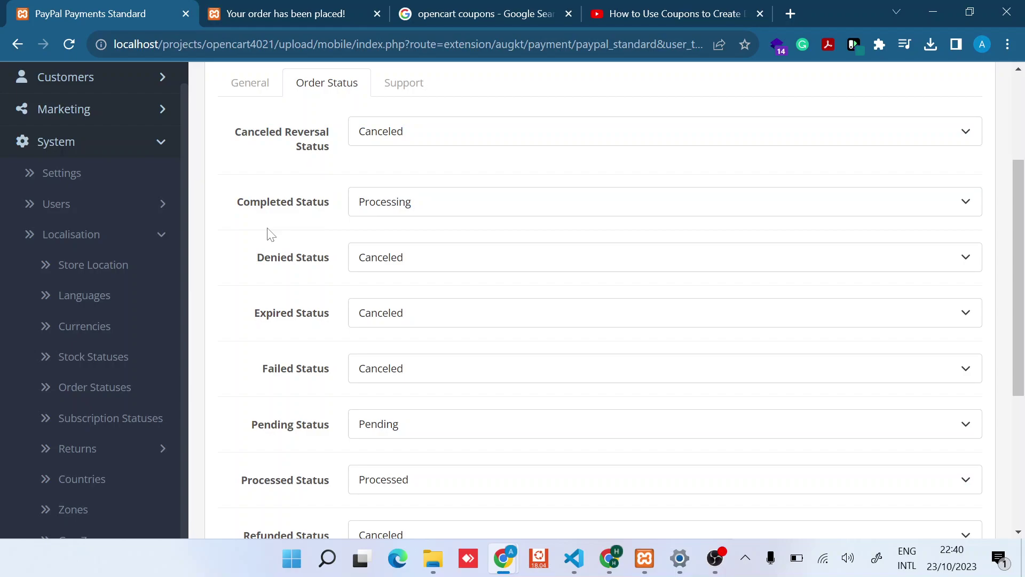
Step: Keep Canceled Reversal mapped to Canceled and bring up the Completed Status choices
{"action": "scroll", "coordinate": [272, 235], "scroll_direction": "down", "scroll_amount": 2}
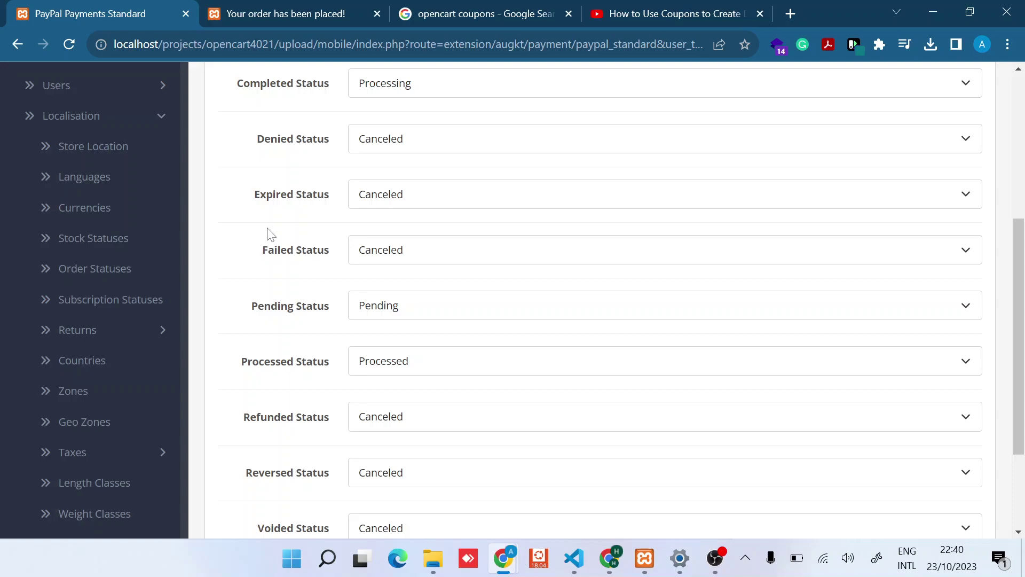
{"action": "scroll", "coordinate": [269, 233], "scroll_direction": "down", "scroll_amount": 3}
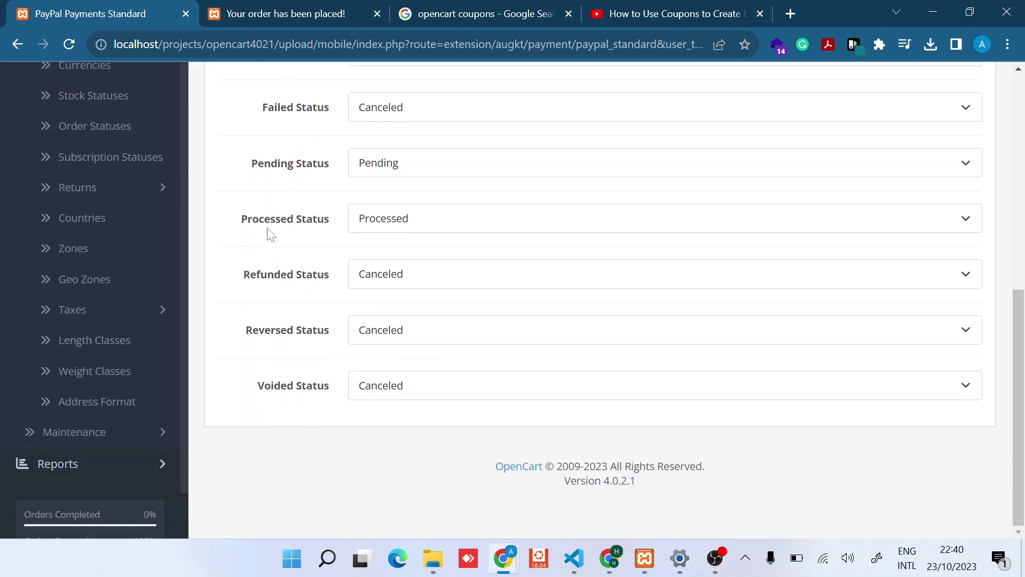
{"action": "scroll", "coordinate": [271, 235], "scroll_direction": "up", "scroll_amount": 6}
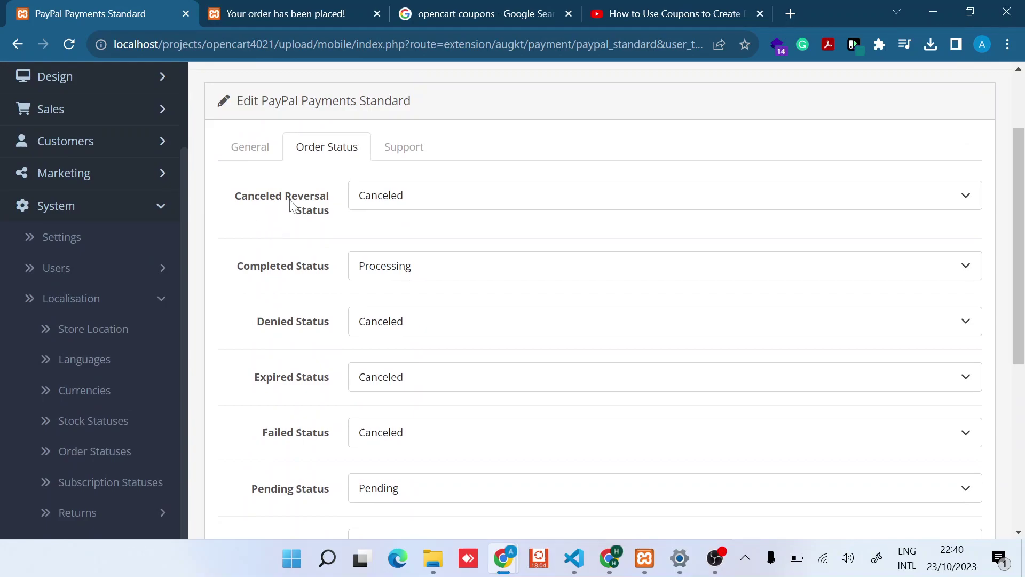
{"action": "left_click", "coordinate": [389, 195]}
{"action": "left_click", "coordinate": [390, 195]}
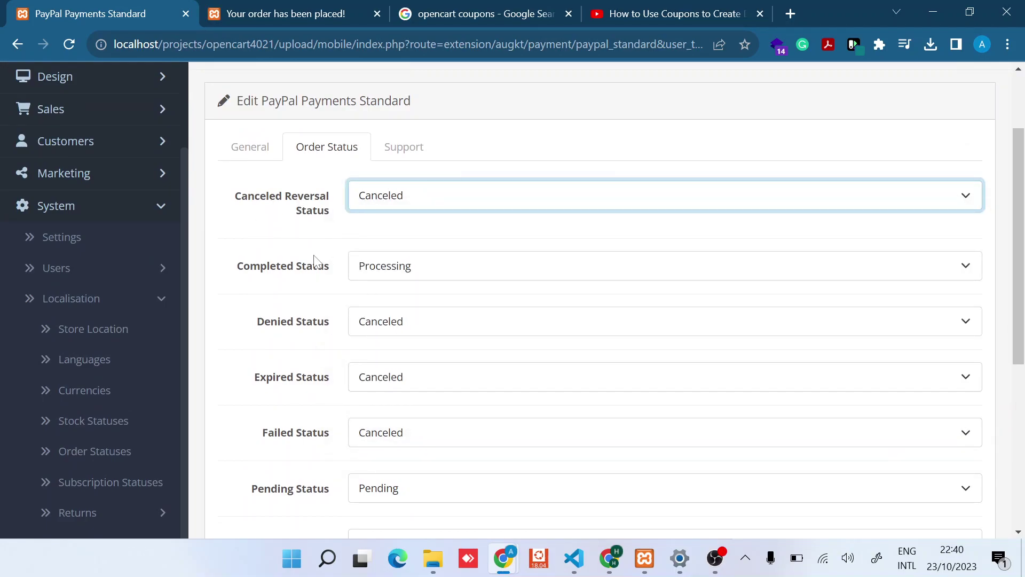
{"action": "left_click", "coordinate": [376, 275]}
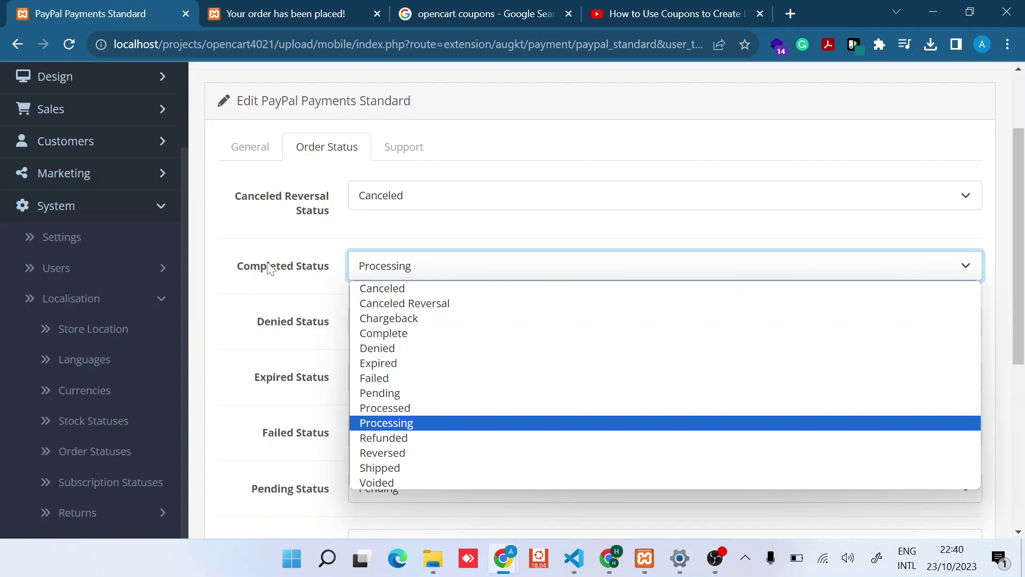
Step: Keep Completed as Processing, and set Expired to Expired and Denied to Denied
{"action": "left_click", "coordinate": [385, 423]}
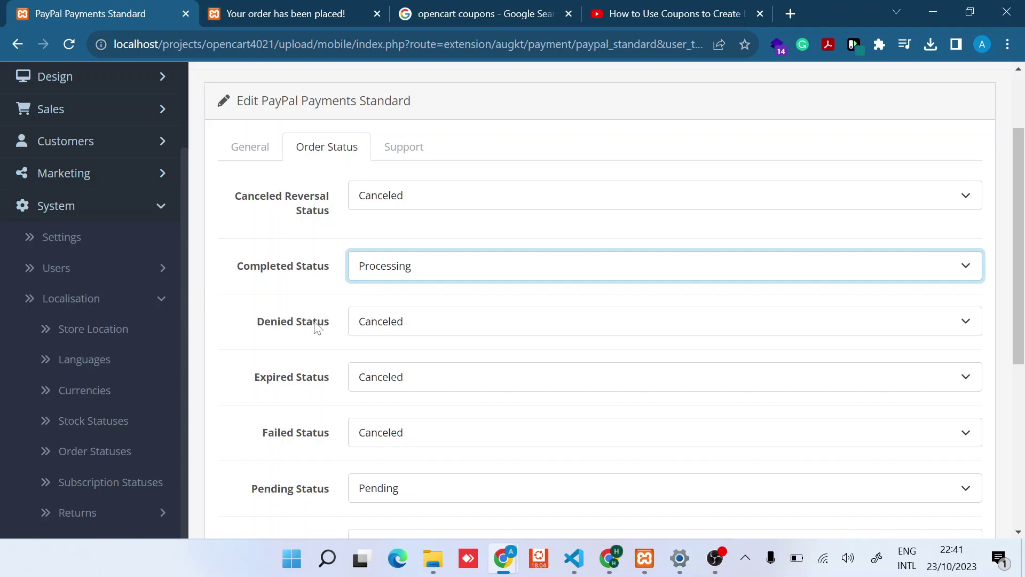
{"action": "left_click", "coordinate": [391, 381]}
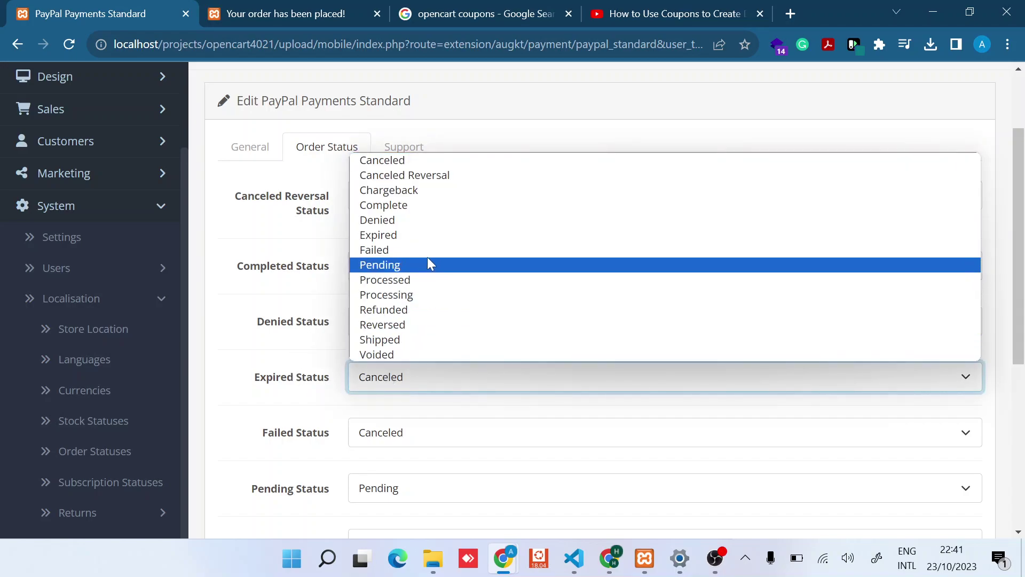
{"action": "left_click", "coordinate": [425, 254]}
{"action": "left_click", "coordinate": [388, 376]}
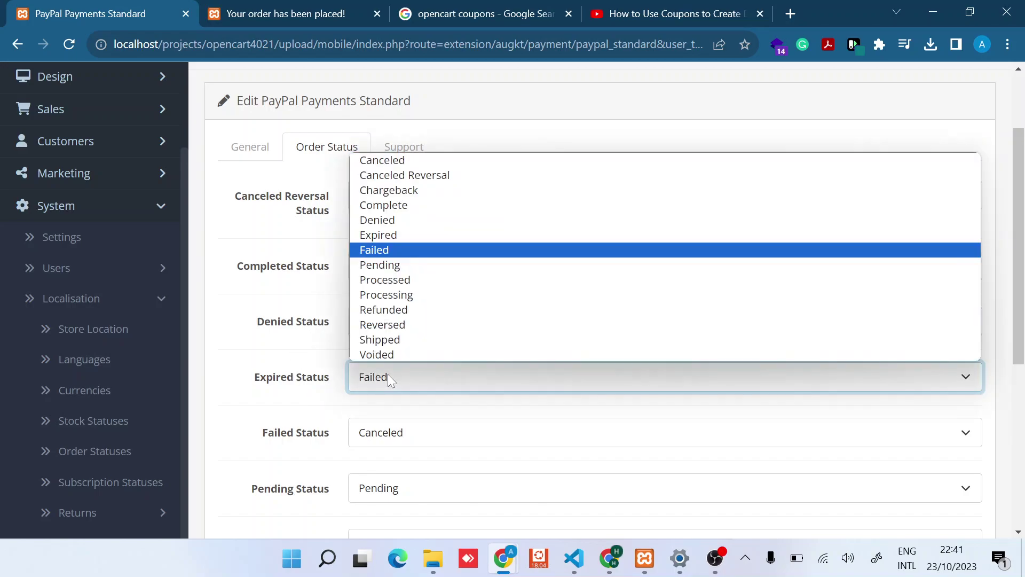
{"action": "left_click", "coordinate": [401, 236]}
{"action": "left_click", "coordinate": [405, 320]}
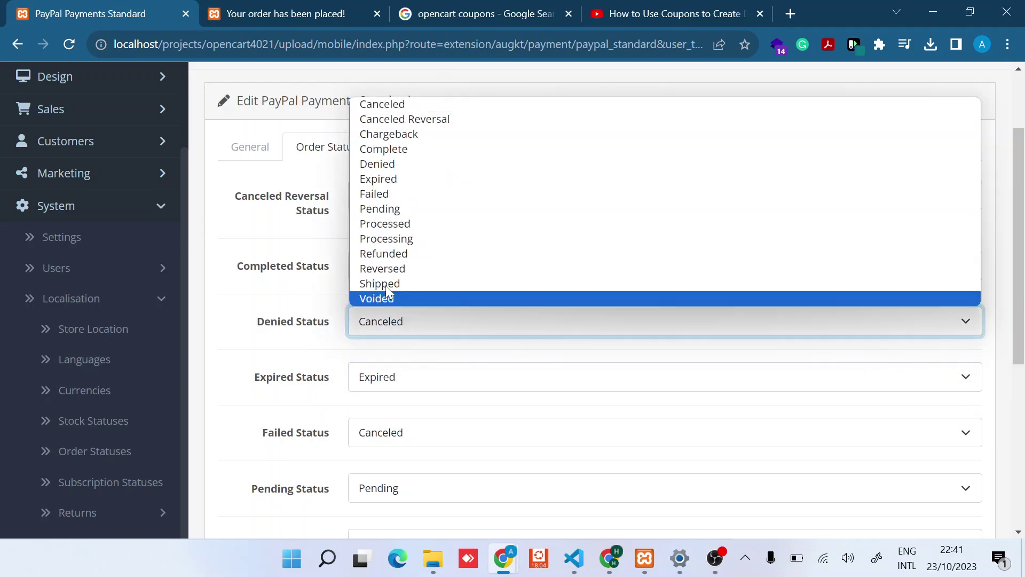
{"action": "left_click", "coordinate": [406, 164]}
Step: Set Failed Status to Failed and Refunded Status to Refunded
{"action": "scroll", "coordinate": [323, 356], "scroll_direction": "down", "scroll_amount": 2}
{"action": "left_click", "coordinate": [372, 324]}
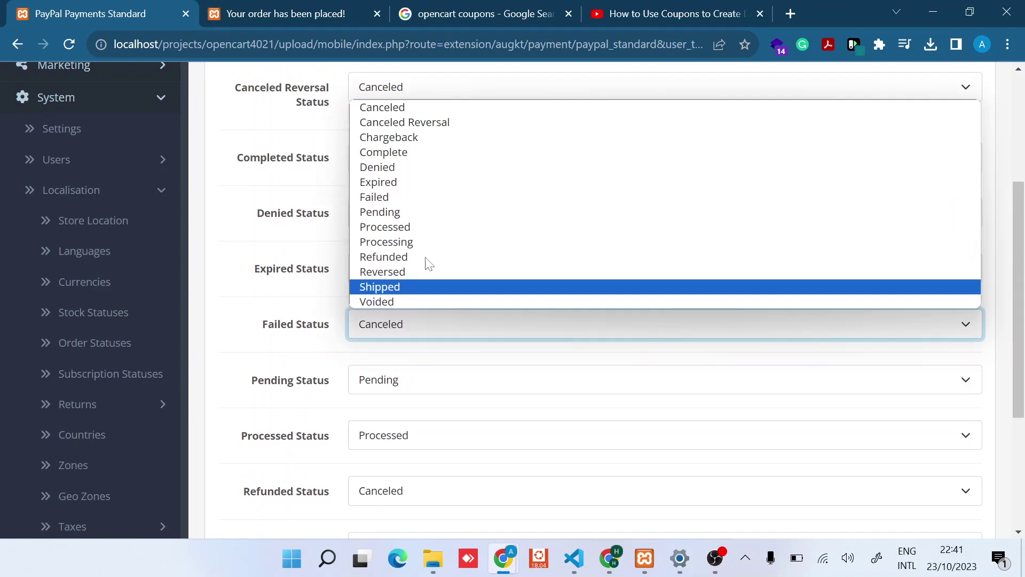
{"action": "left_click", "coordinate": [425, 204]}
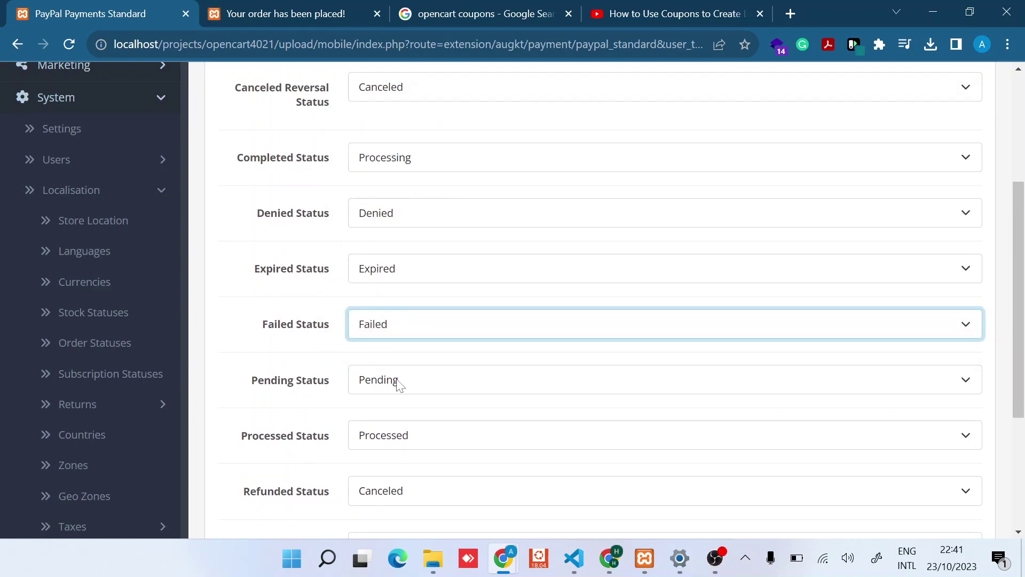
{"action": "scroll", "coordinate": [398, 381], "scroll_direction": "down", "scroll_amount": 2}
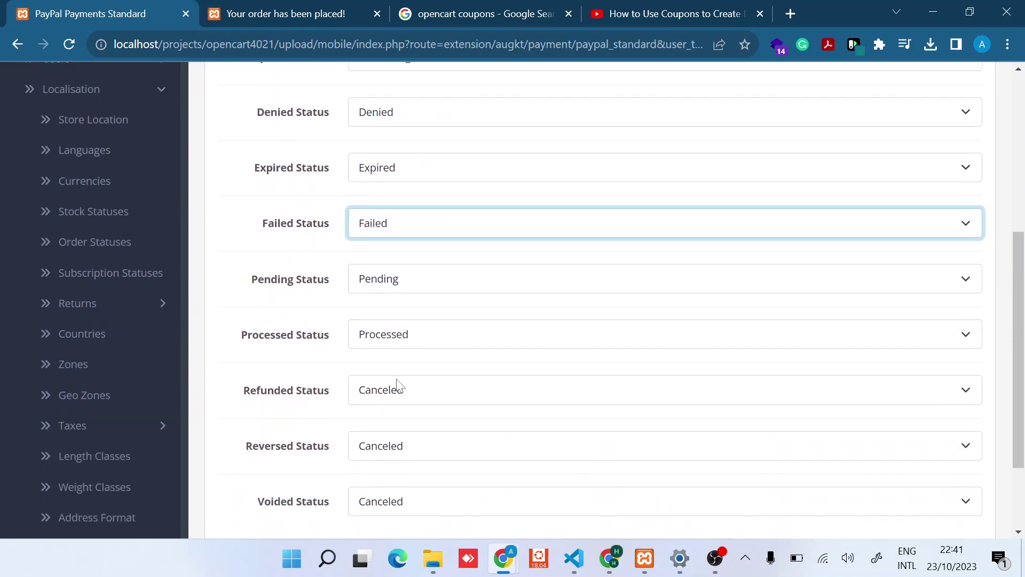
{"action": "left_click", "coordinate": [374, 399]}
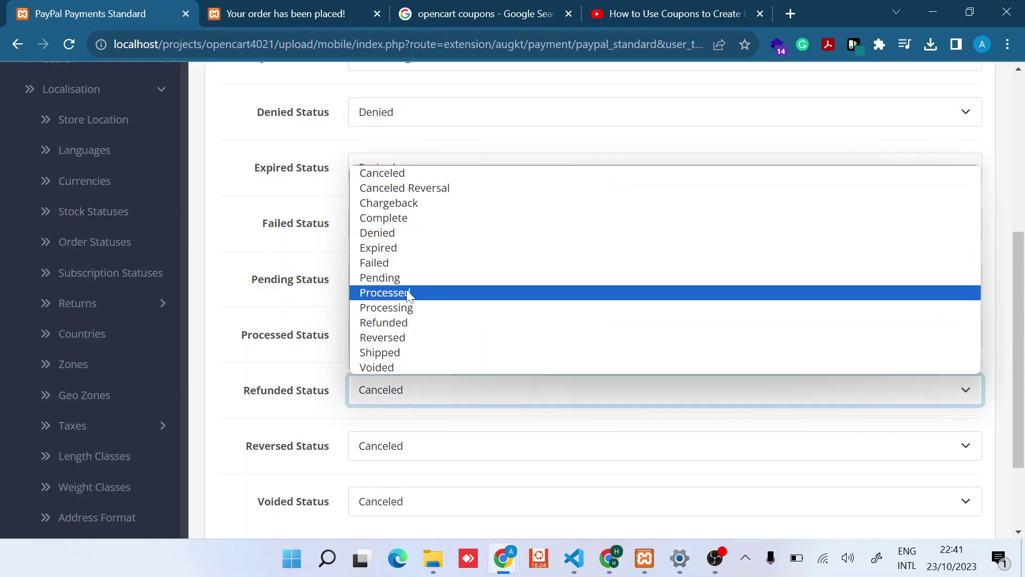
{"action": "left_click", "coordinate": [396, 323]}
{"action": "scroll", "coordinate": [345, 392], "scroll_direction": "down", "scroll_amount": 2}
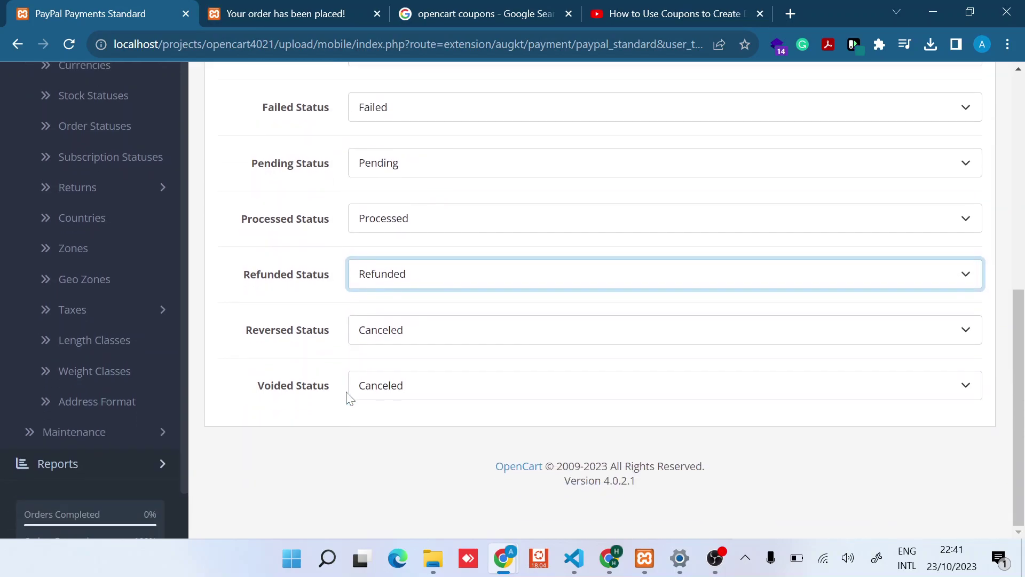
Step: Set Reversed Status to Reversed and Voided Status to Voided
{"action": "left_click", "coordinate": [390, 331]}
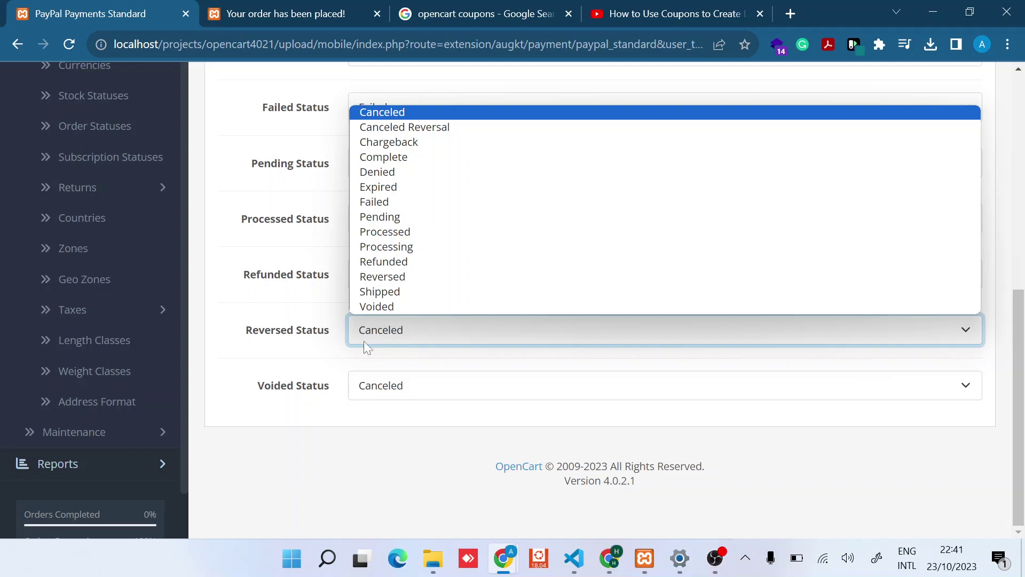
{"action": "left_click", "coordinate": [288, 323]}
{"action": "left_click", "coordinate": [289, 323]}
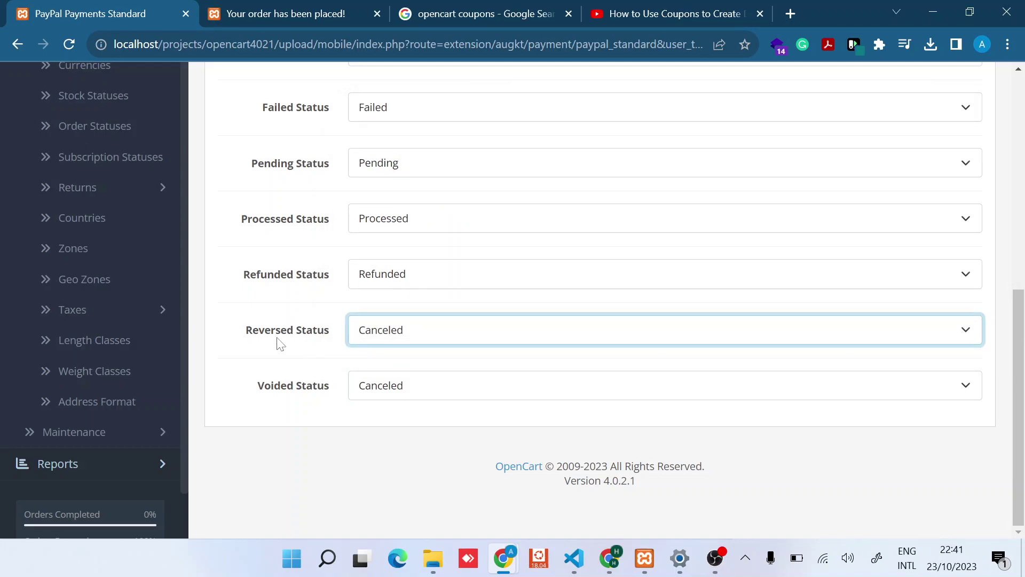
{"action": "left_click", "coordinate": [390, 334]}
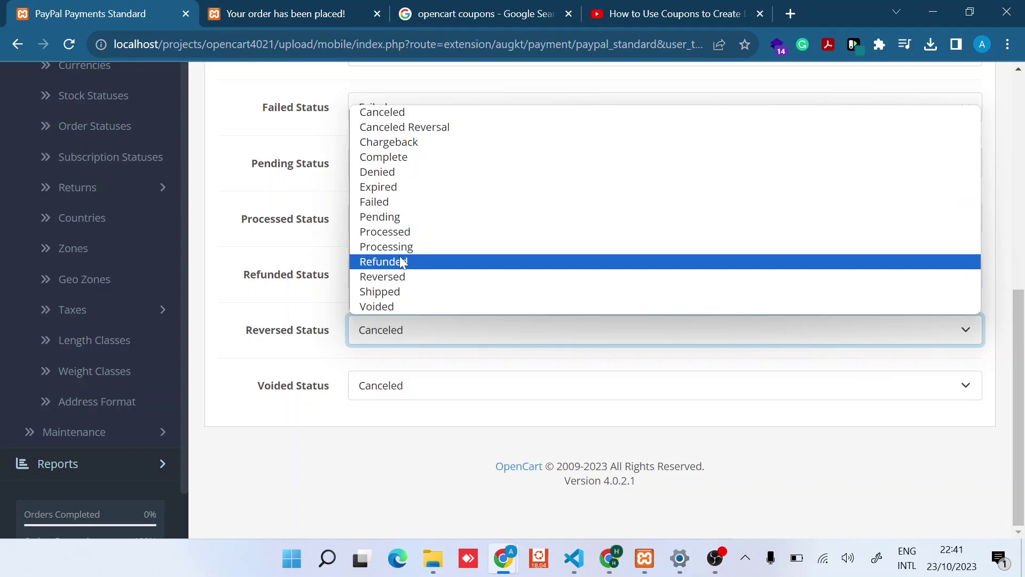
{"action": "left_click", "coordinate": [403, 277]}
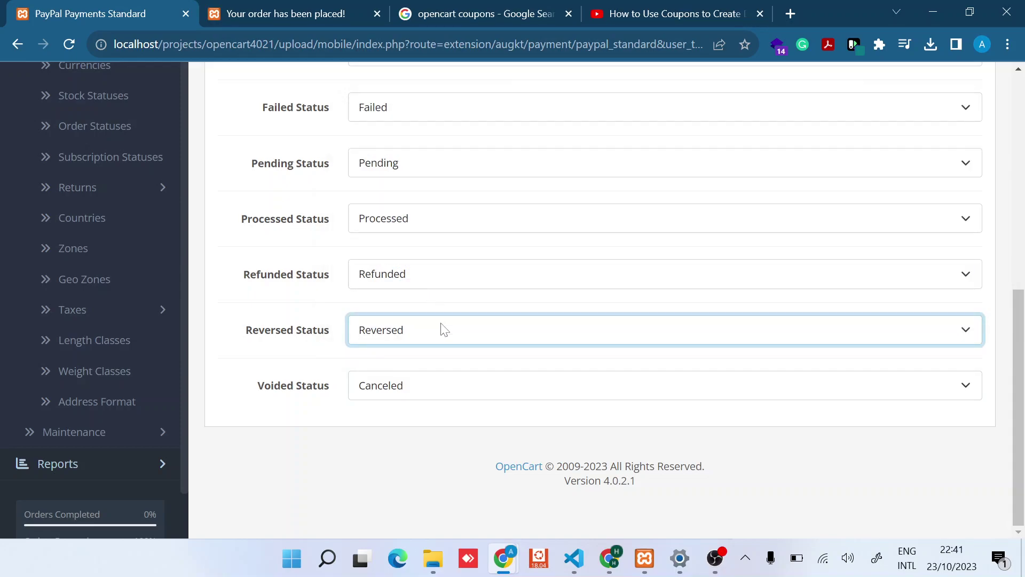
{"action": "left_click", "coordinate": [382, 398]}
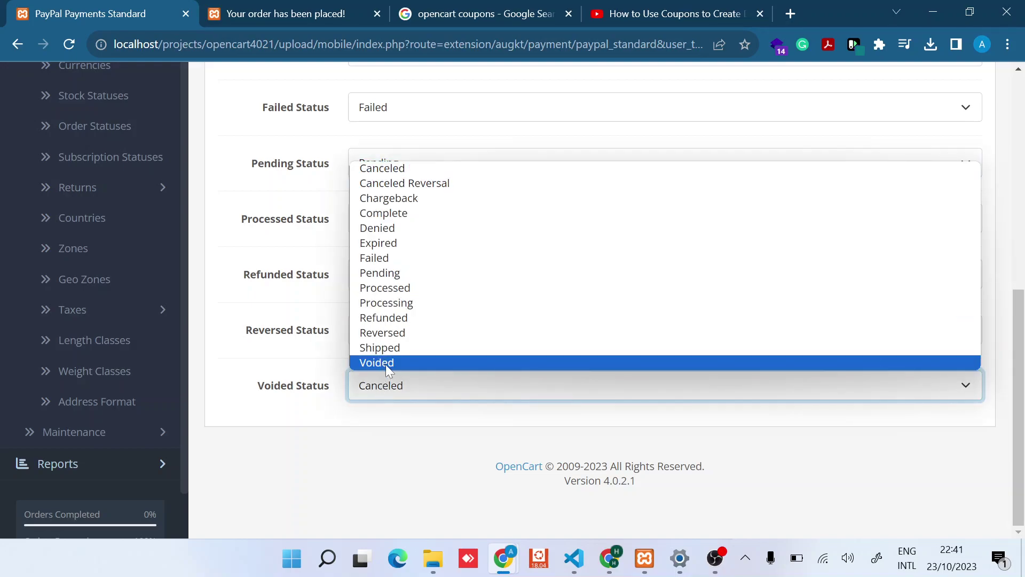
{"action": "left_click", "coordinate": [386, 364]}
{"action": "scroll", "coordinate": [311, 237], "scroll_direction": "up", "scroll_amount": 10}
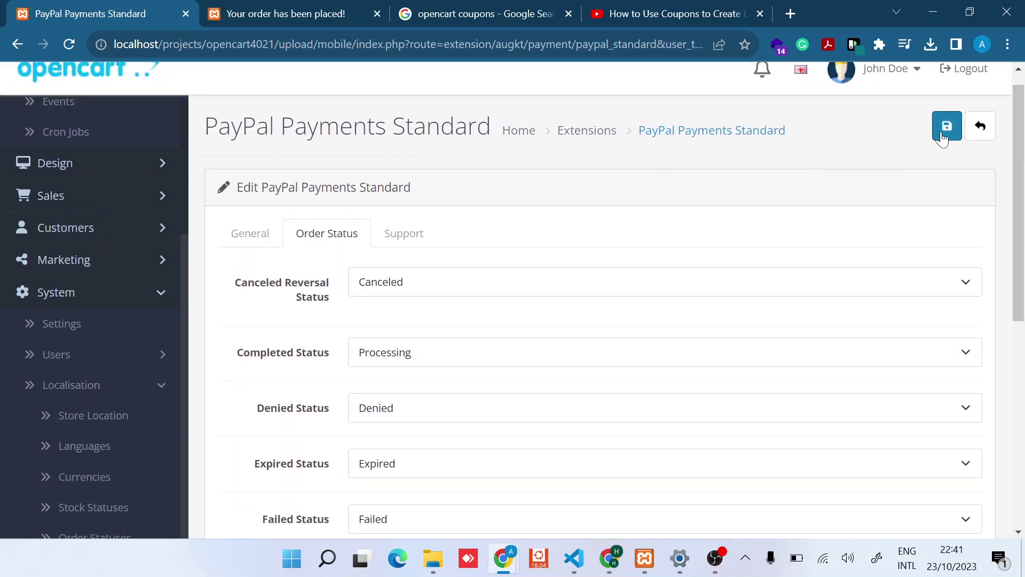
Step: Save the settings, open the Support tab and highlight its support text
{"action": "left_click", "coordinate": [943, 131]}
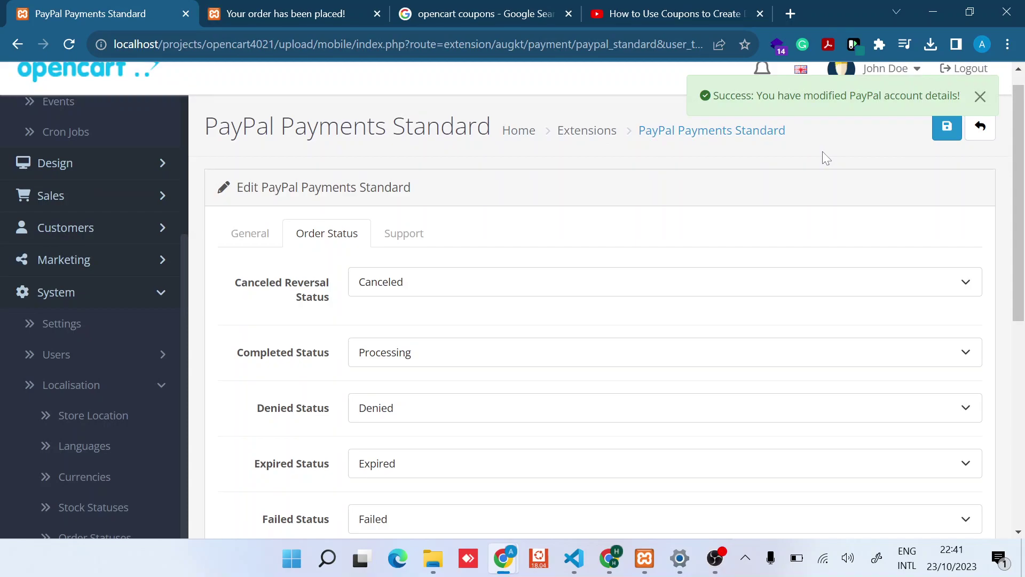
{"action": "left_click", "coordinate": [398, 245]}
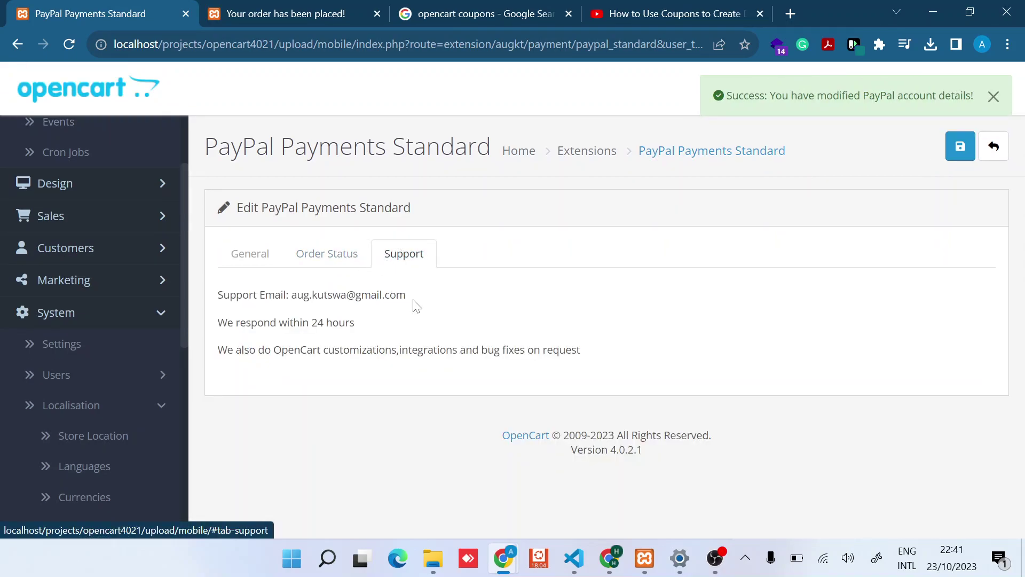
{"action": "left_click_drag", "start_coordinate": [407, 295], "coordinate": [291, 295]}
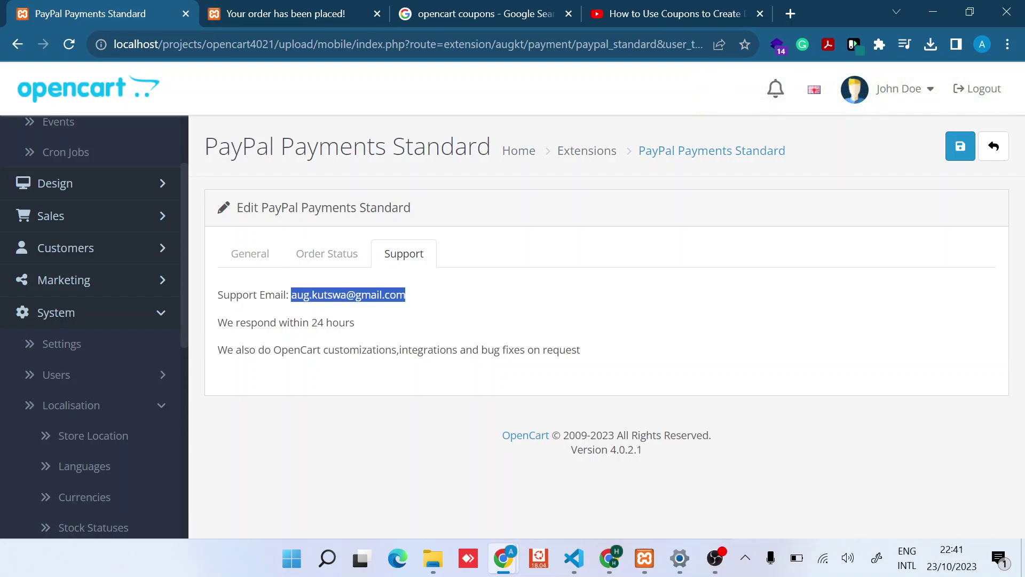
{"action": "left_click_drag", "start_coordinate": [590, 356], "coordinate": [217, 294]}
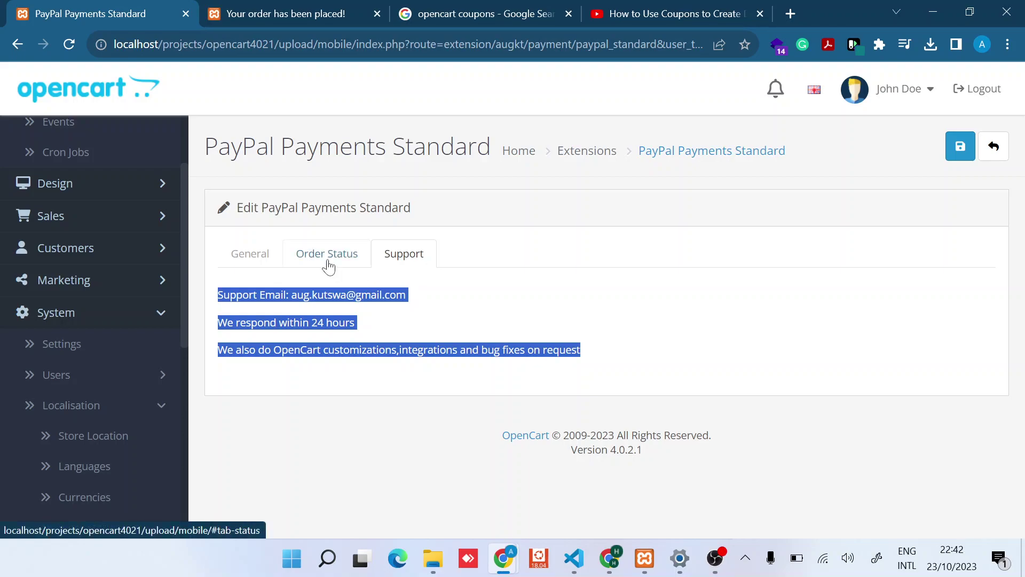
Step: Highlight the support e-mail line and the 24-hour response line in turn
{"action": "double_click", "coordinate": [333, 147]}
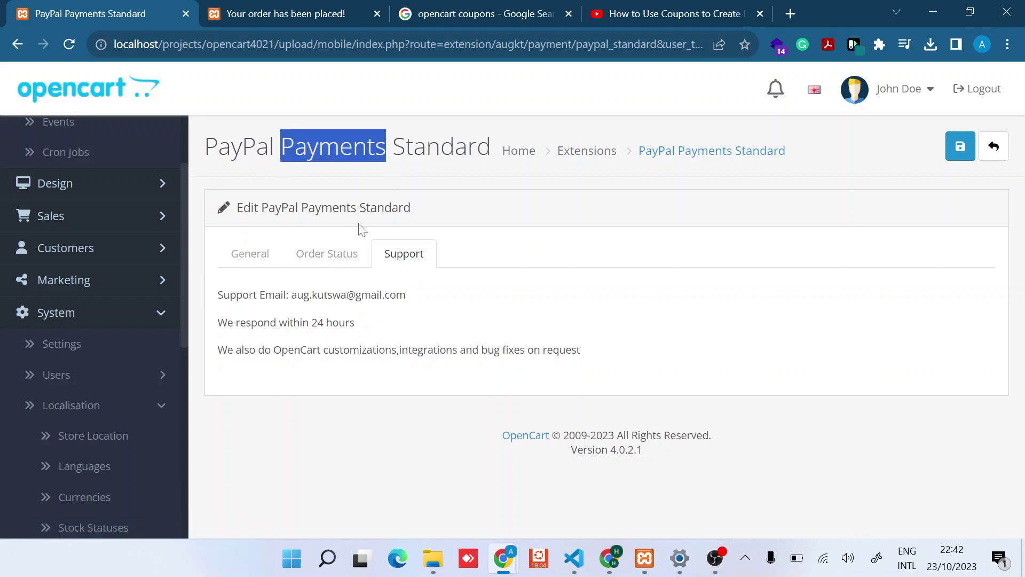
{"action": "triple_click", "coordinate": [309, 294]}
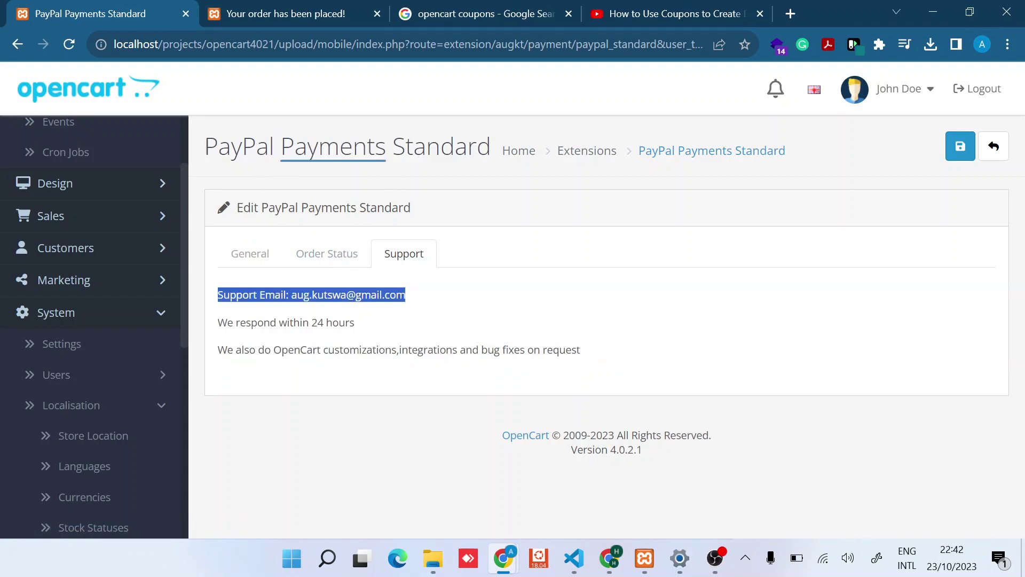
{"action": "left_click", "coordinate": [310, 294]}
{"action": "triple_click", "coordinate": [310, 322]}
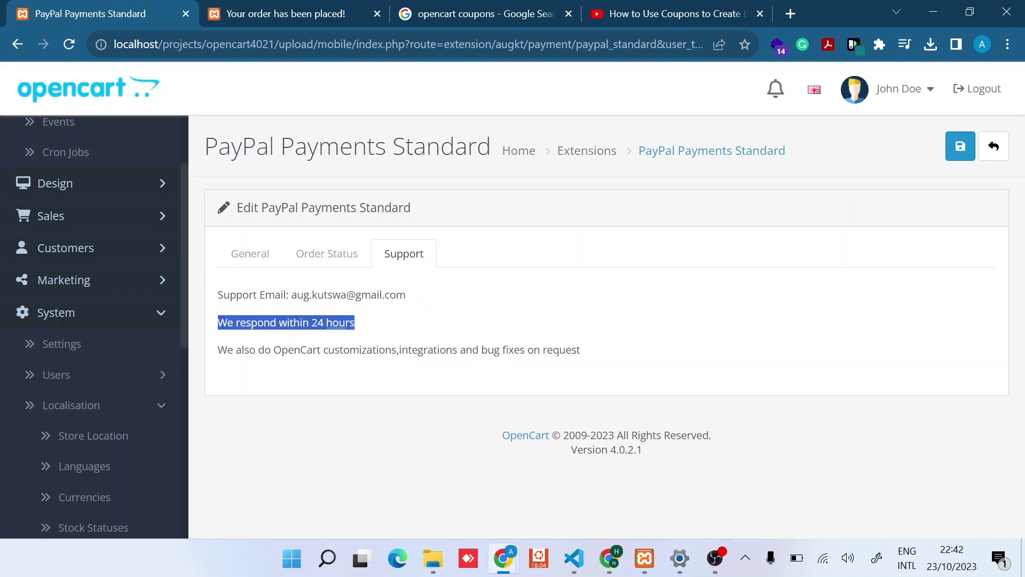
{"action": "left_click", "coordinate": [430, 291]}
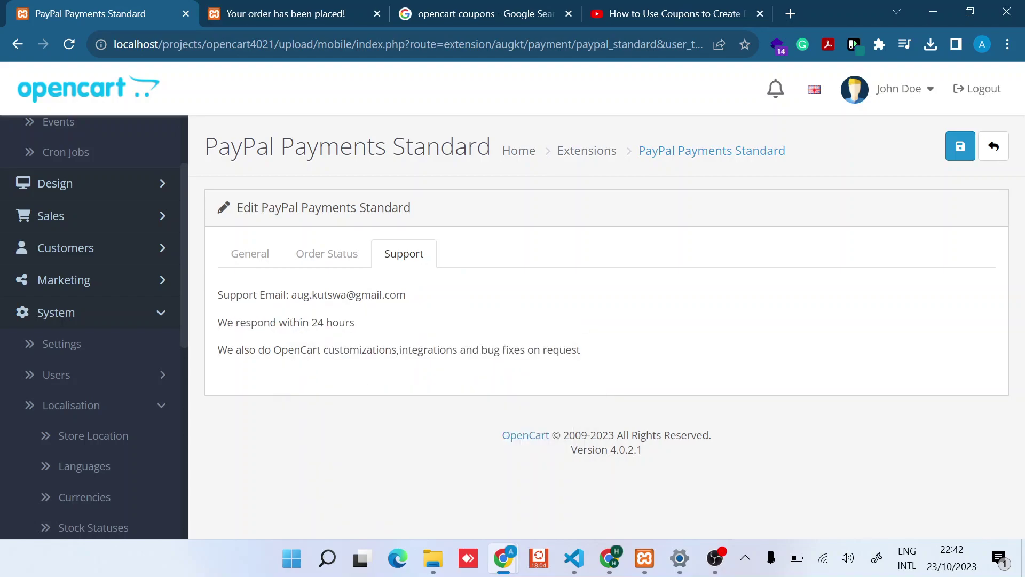